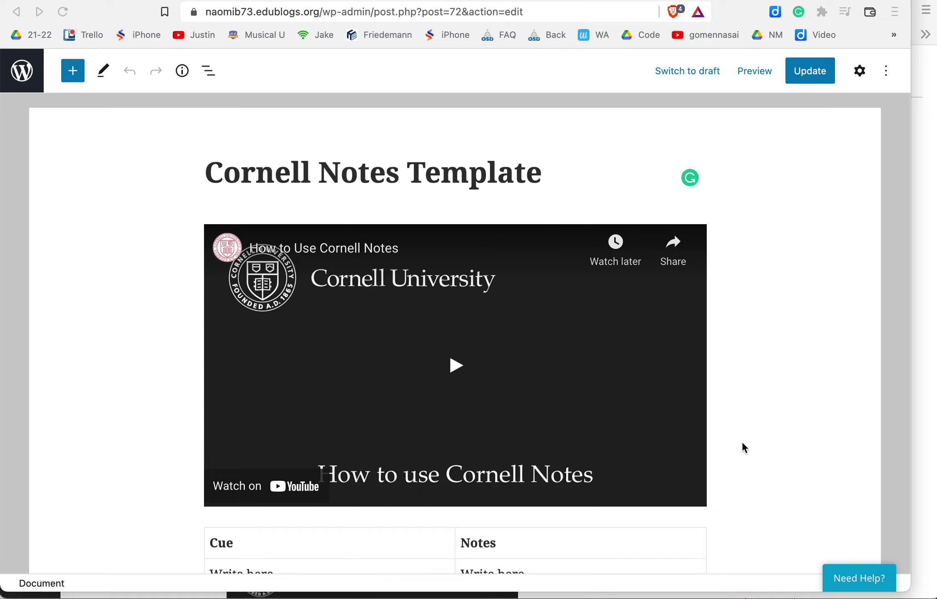
Expand Canvas's Identify Your Best Note-taking System module, then bring up the How to Use Cornell Notes YouTube video
scroll(741, 443, "down", 7)
scroll(741, 443, "up", 7)
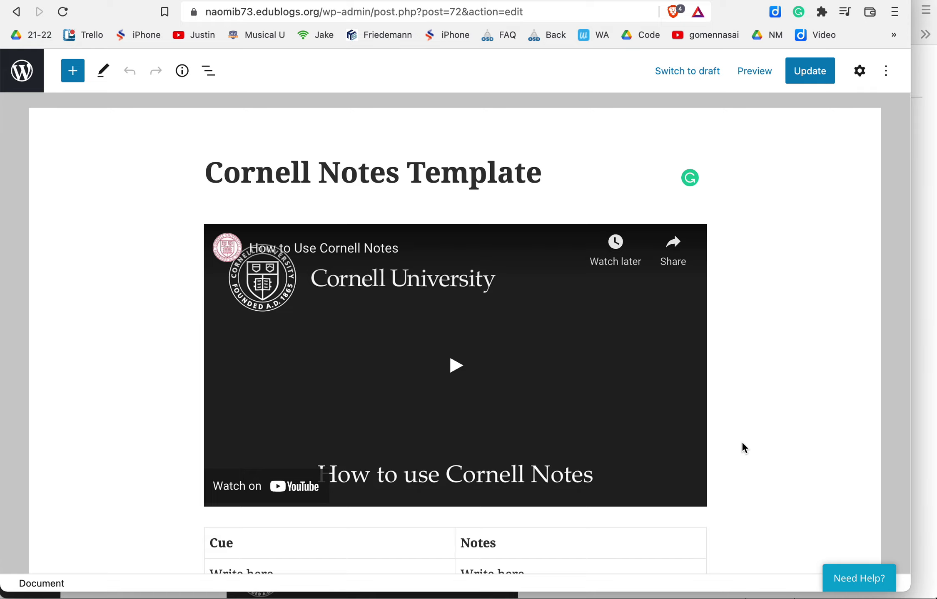
key("super+Tab")
key("super+Tab")
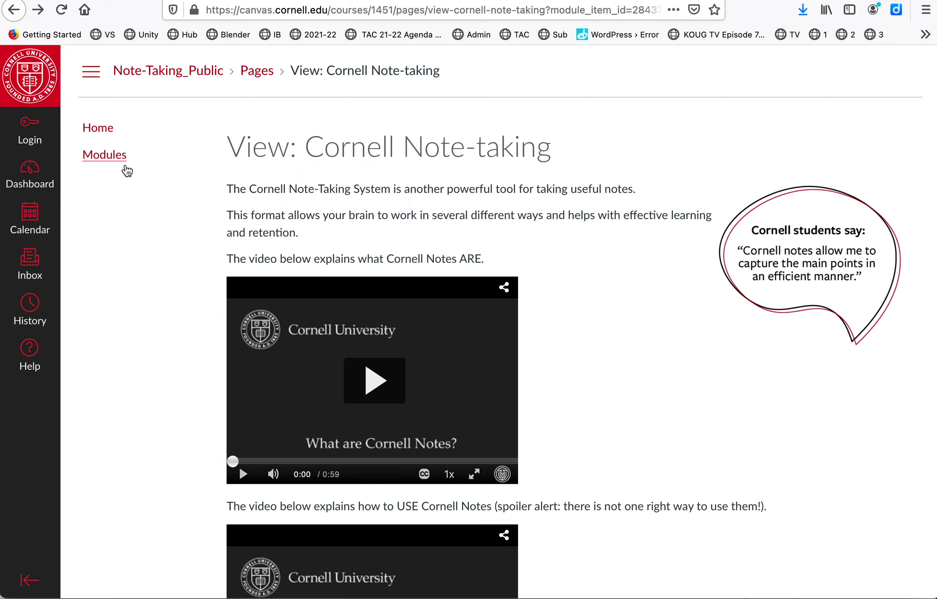
left_click(117, 157)
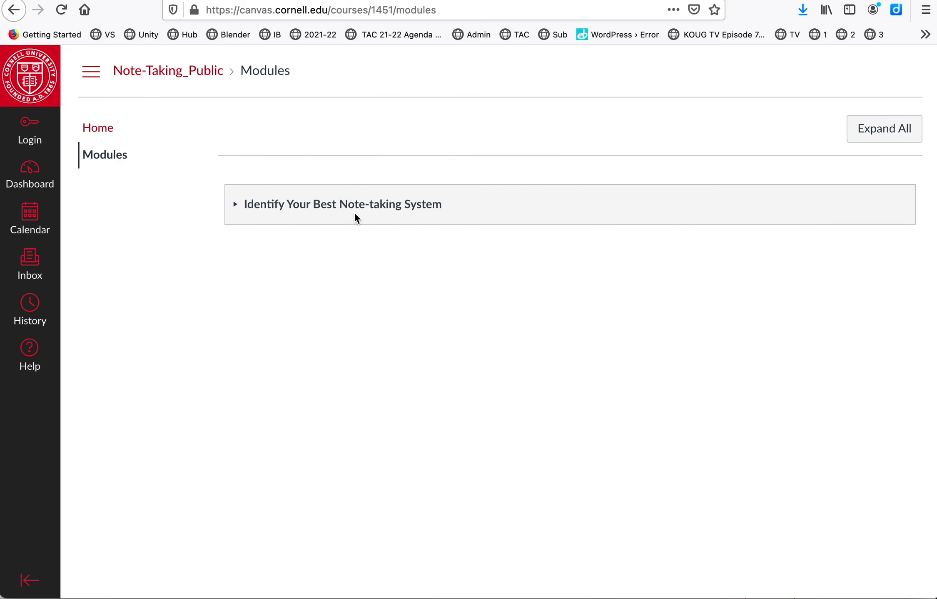
left_click(355, 211)
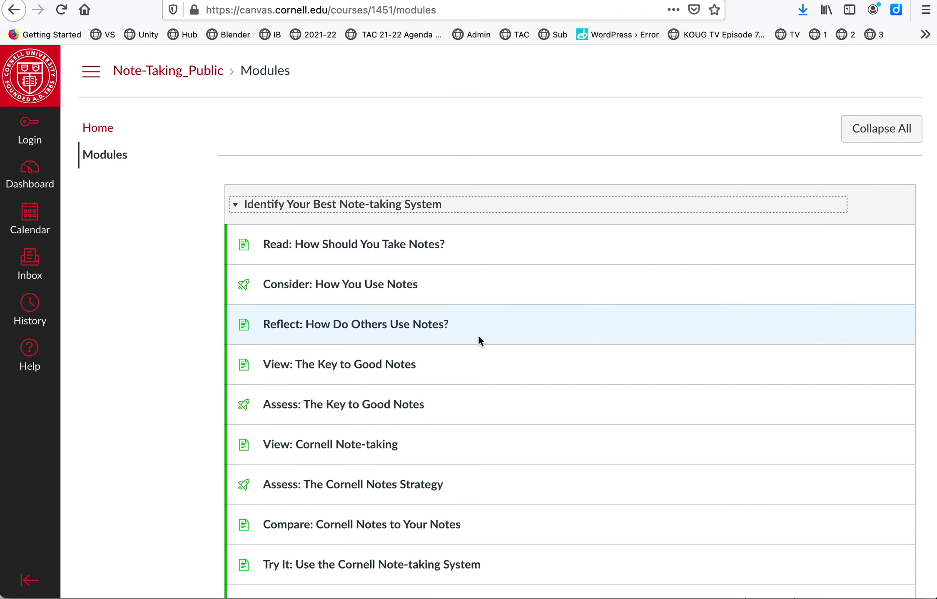
scroll(479, 340, "down", 4)
scroll(478, 340, "up", 4)
key("super+Tab")
key("super+Tab")
key("super+Tab")
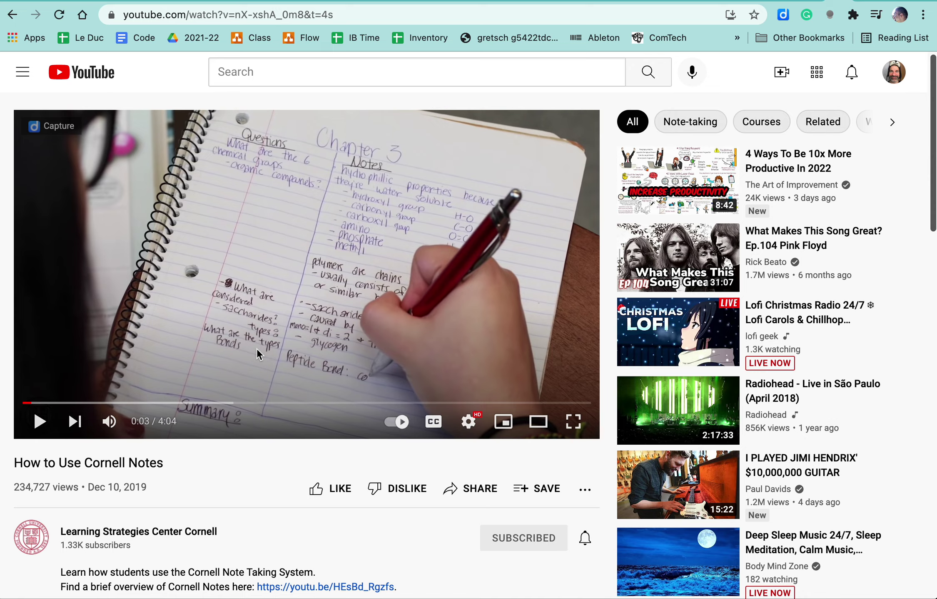
Cycle through the open windows and land back on the How to Use Cornell Notes video
key("super+Tab")
key("super+Tab")
key("super+Tab")
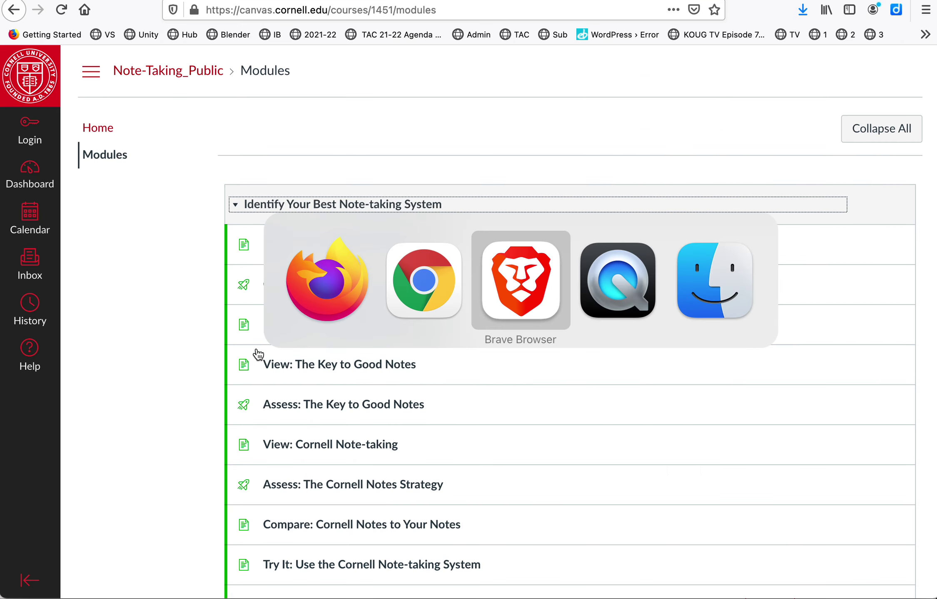
key("super+Tab")
key("super+Tab")
key("super+Tab")
key("super+Tab")
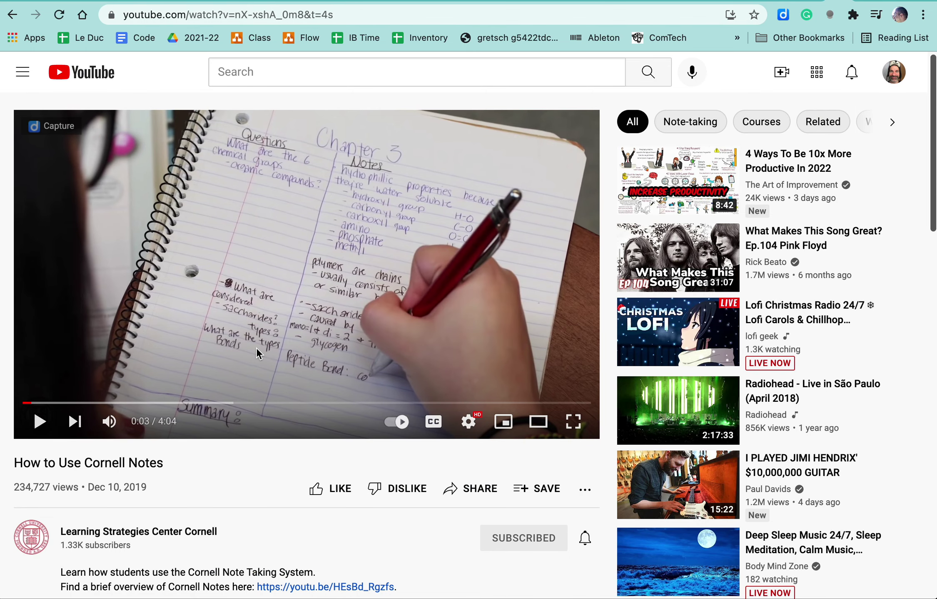
key("super+Tab")
key("super+Tab")
key("super+Tab")
key("super+Tab")
key("super+Tab")
key("super+Tab")
key("super+Tab")
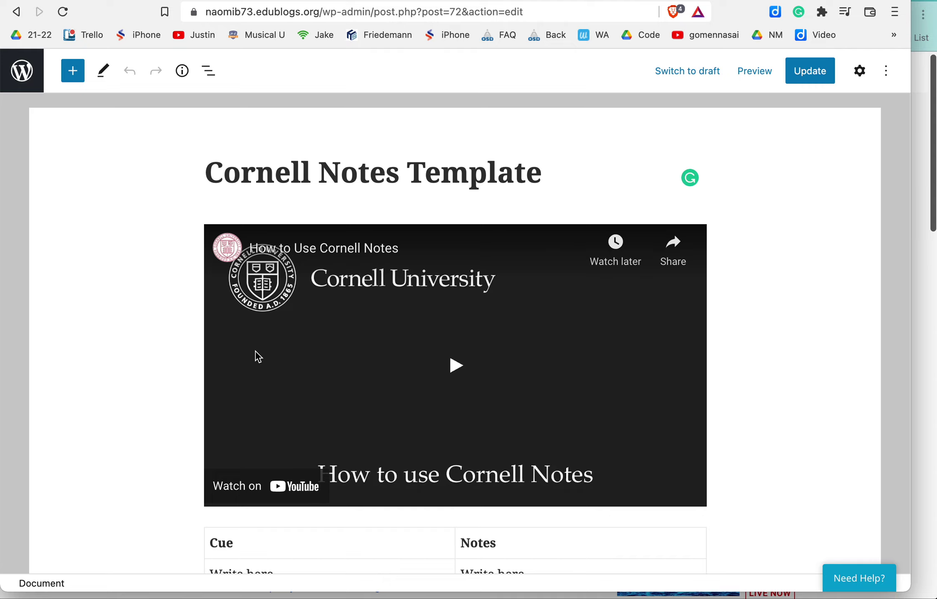
Scroll through the Cornell Notes Template post to review its Cue/Notes table and Summary heading
scroll(255, 352, "down", 5)
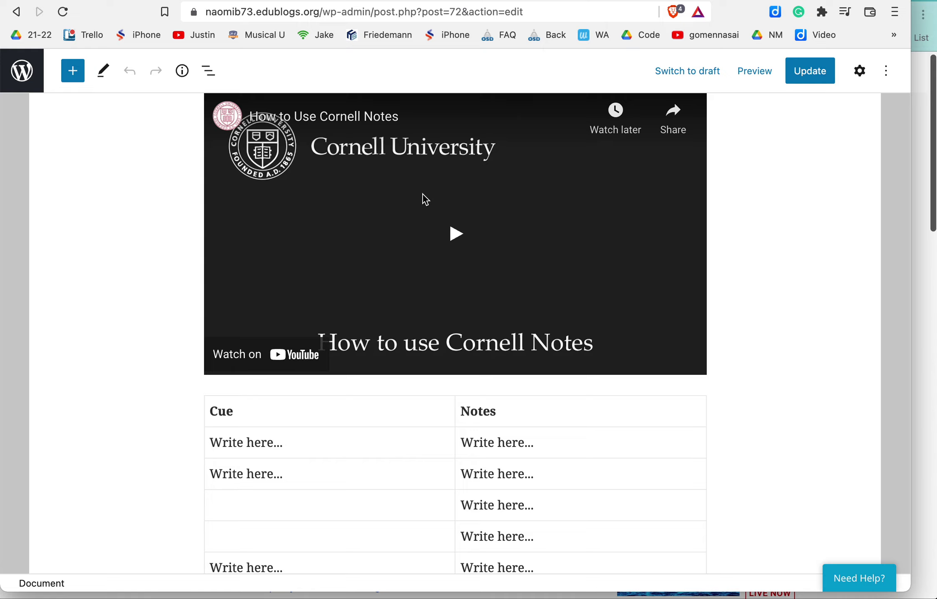
scroll(445, 183, "down", 7)
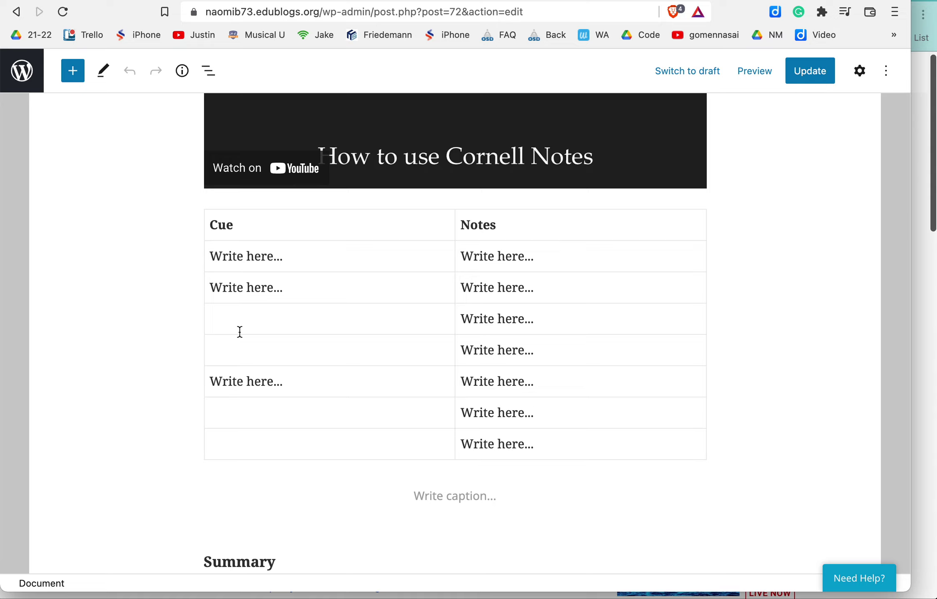
scroll(506, 328, "down", 4)
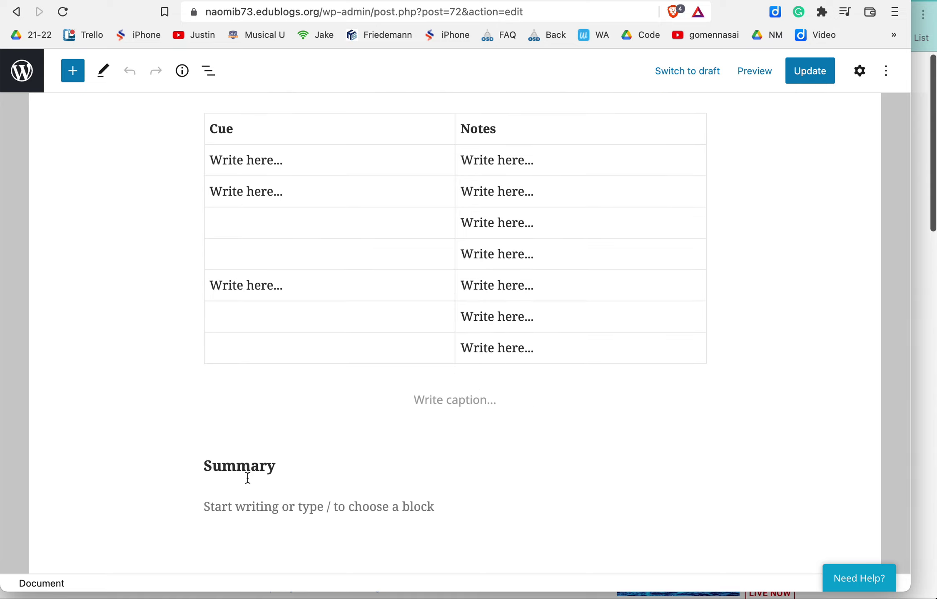
scroll(381, 412, "up", 5)
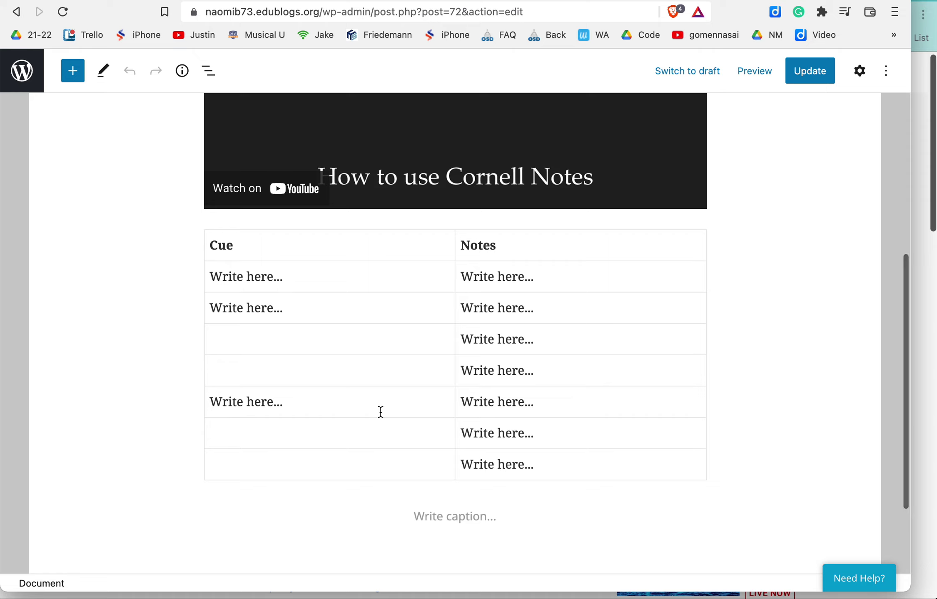
scroll(380, 412, "up", 12)
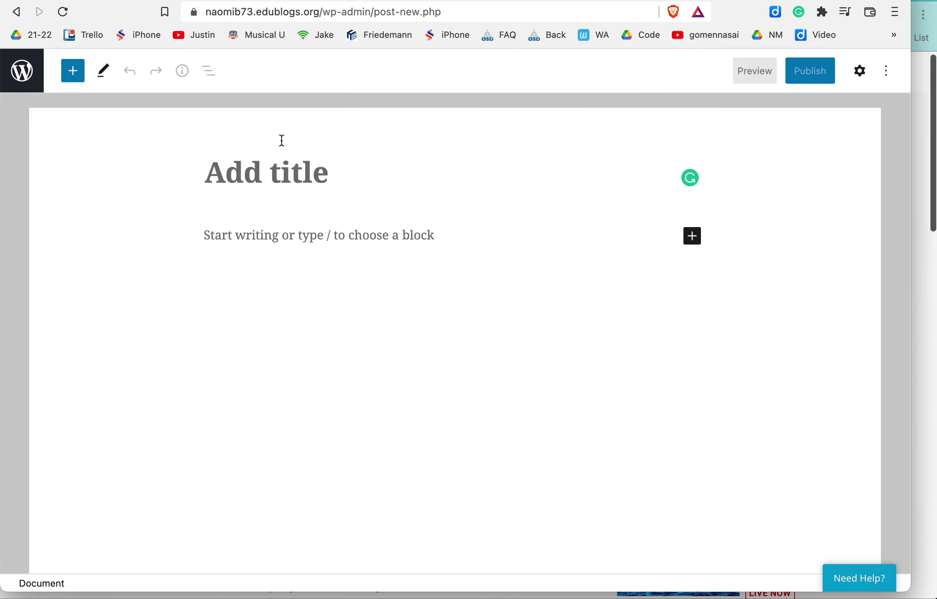
Title the new post 'Cornell Notes', correcting the typos along the way
left_click(292, 182)
type("Con")
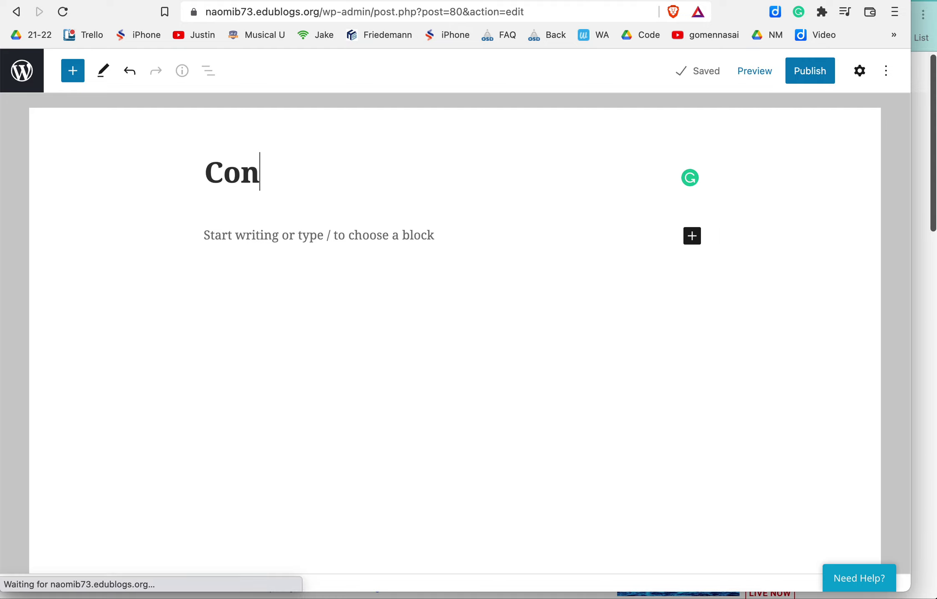
key("BackSpace")
type("rnl")
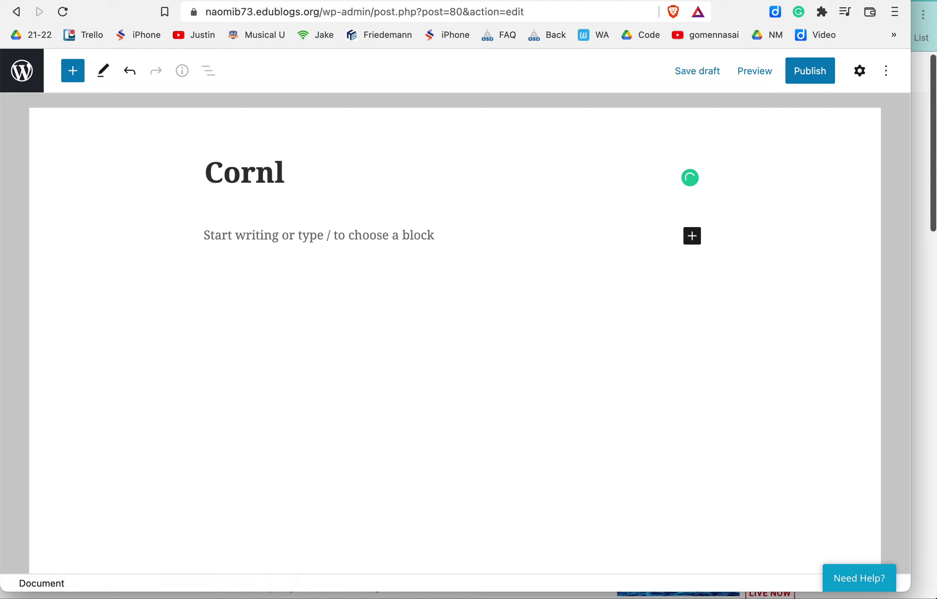
key("BackSpace")
type("ell Notes")
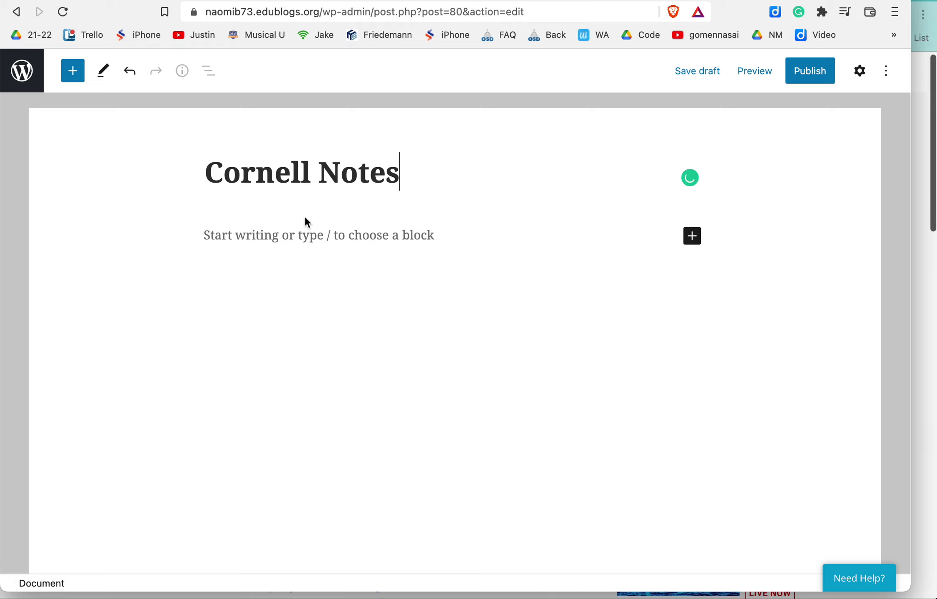
left_click(298, 239)
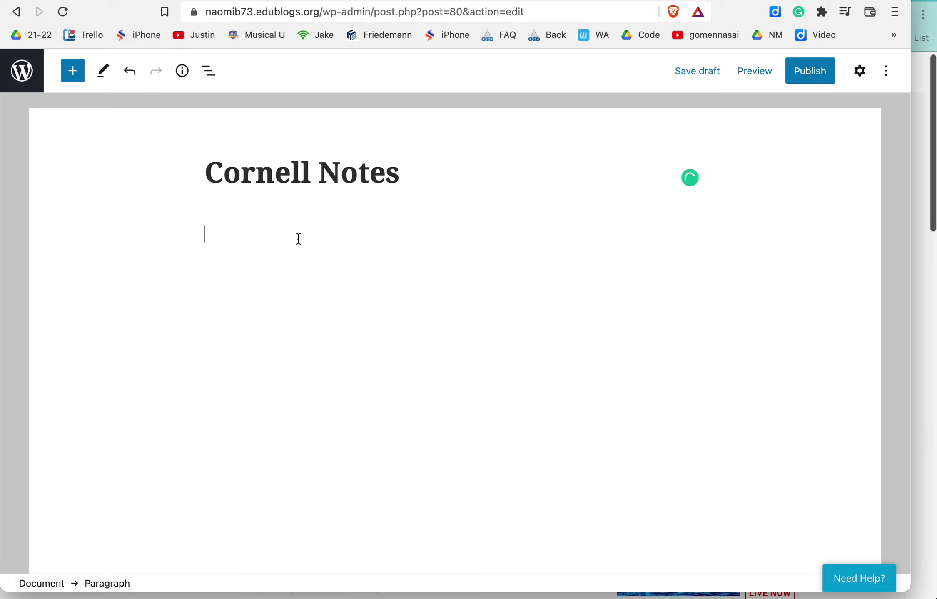
Copy the How to Use Cornell Notes video URL and paste it into the post body to embed it
key("super+Tab")
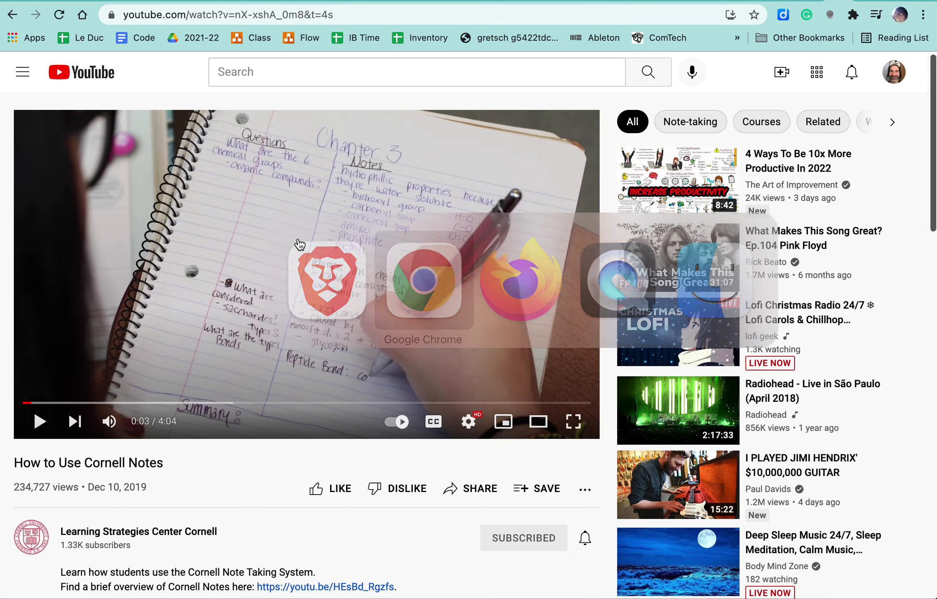
left_click(272, 12)
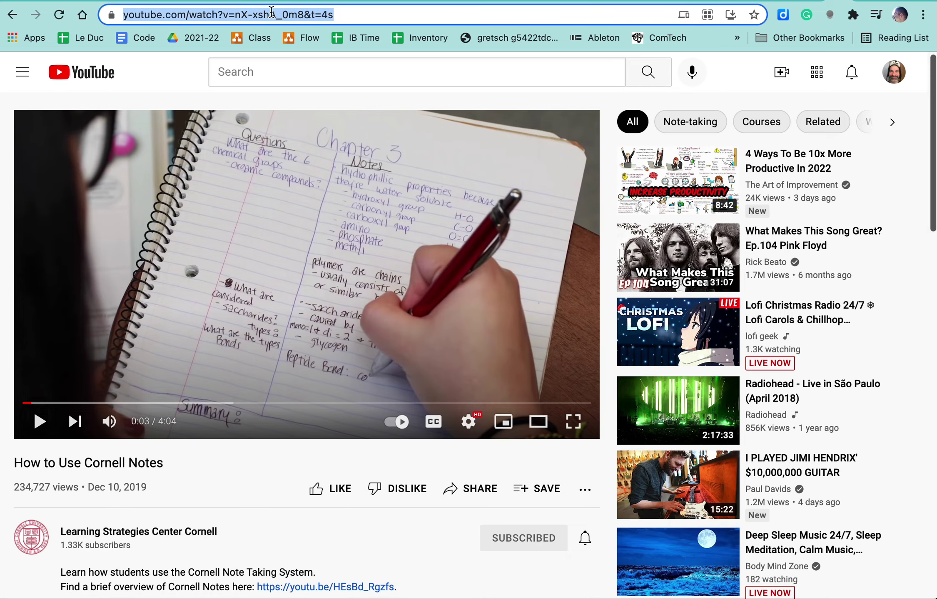
key("super+Tab")
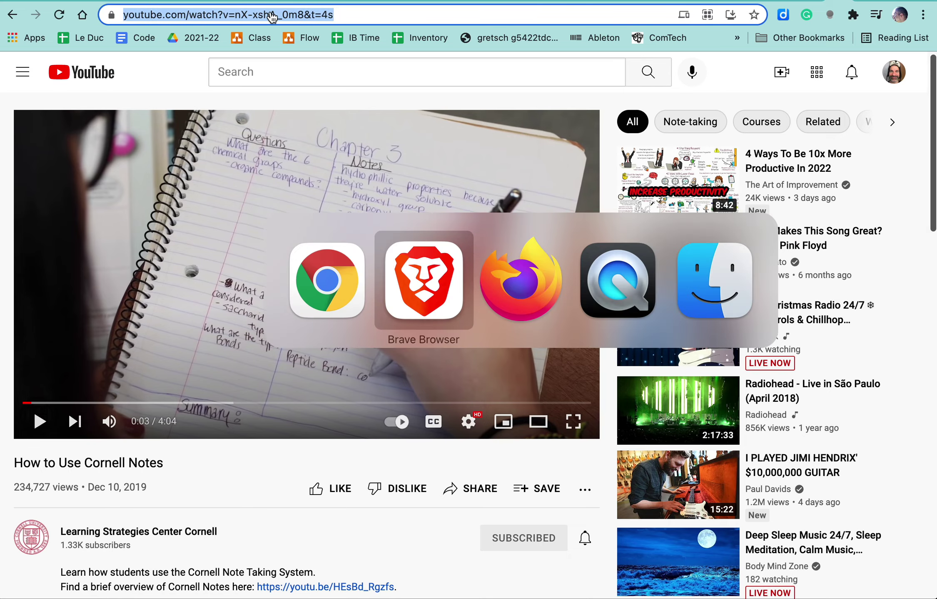
key("super+v")
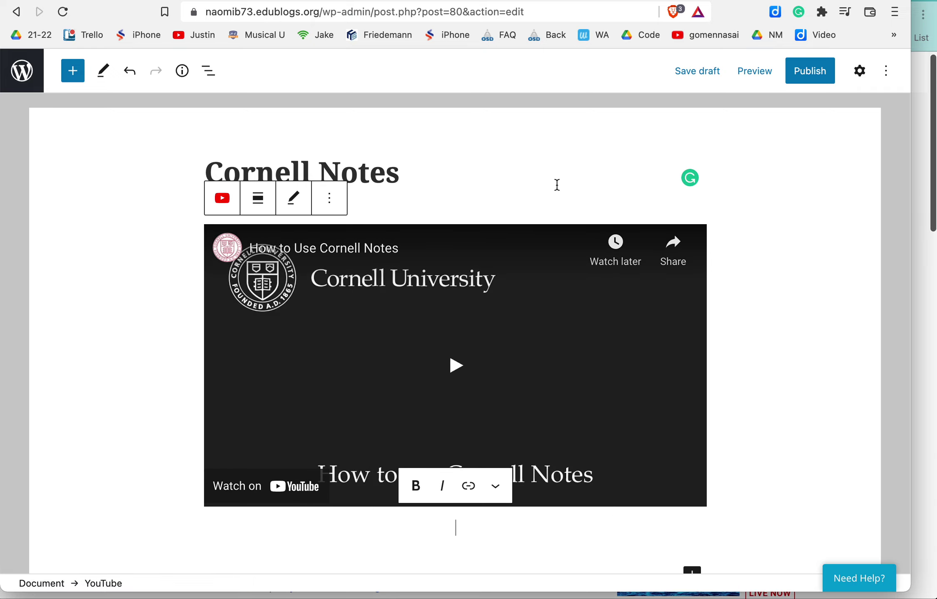
Insert a Table block below the embedded video from the full block library
key("Return")
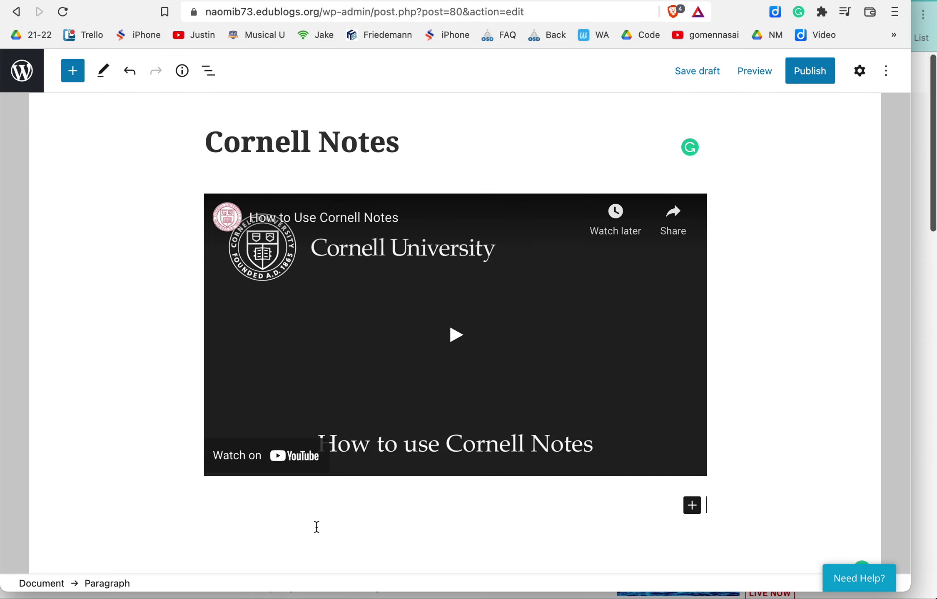
left_click(692, 505)
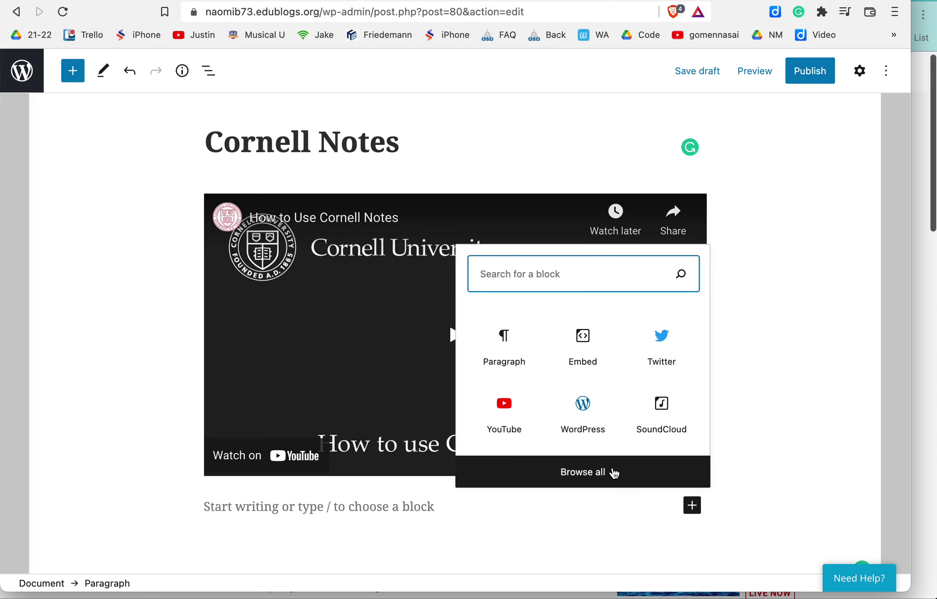
left_click(594, 475)
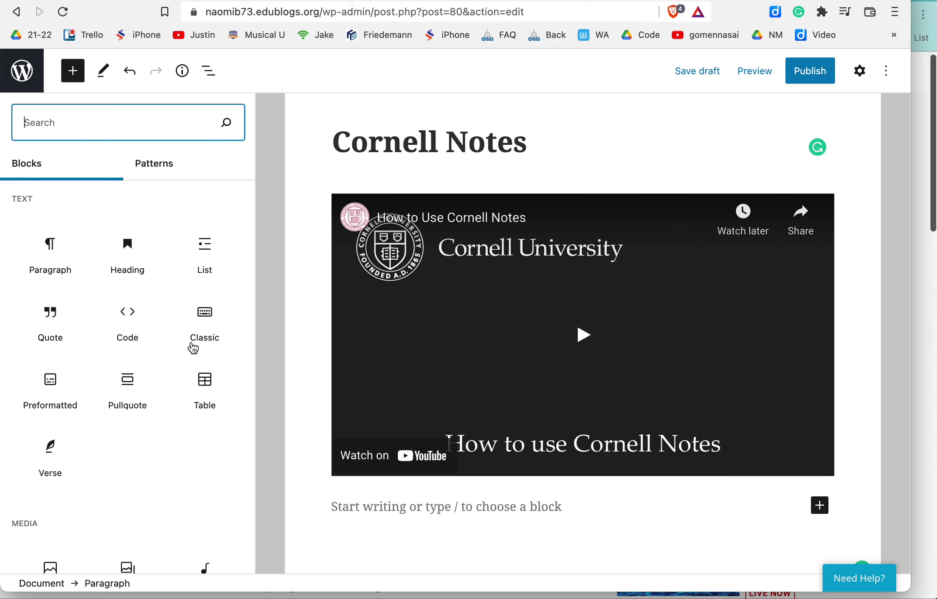
left_click(209, 381)
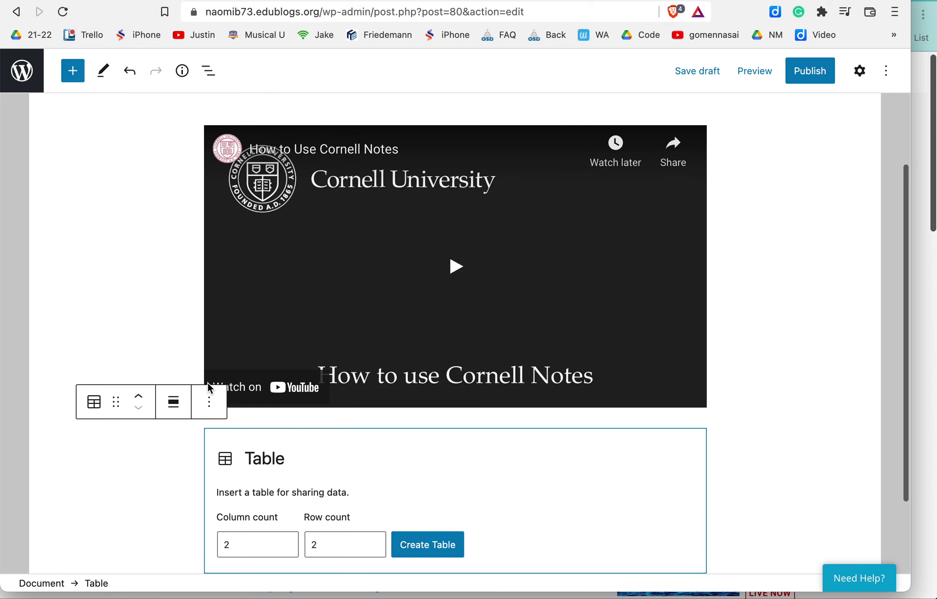
Create the table with 2 columns and 1 row
scroll(784, 470, "down", 3)
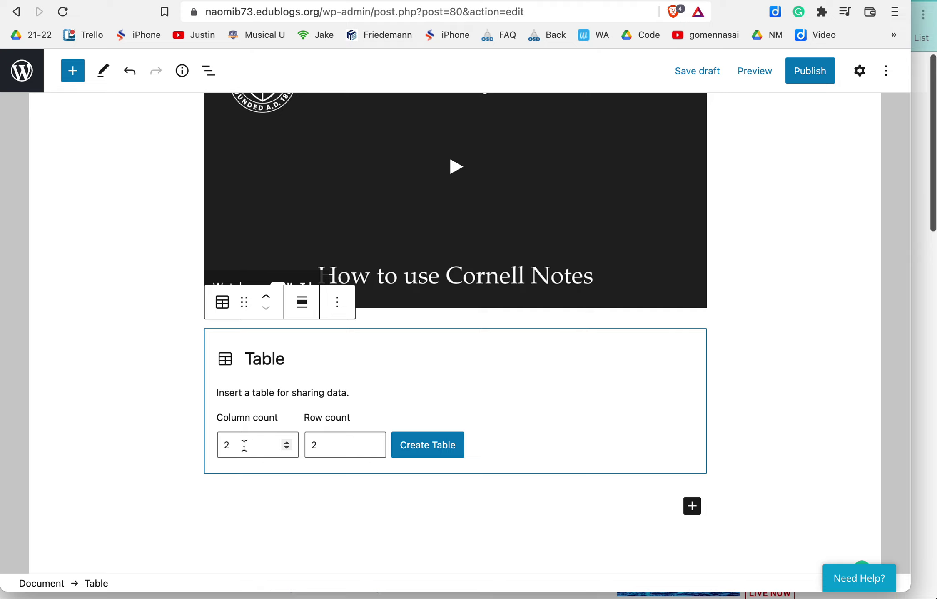
left_click(374, 443)
left_click(373, 448)
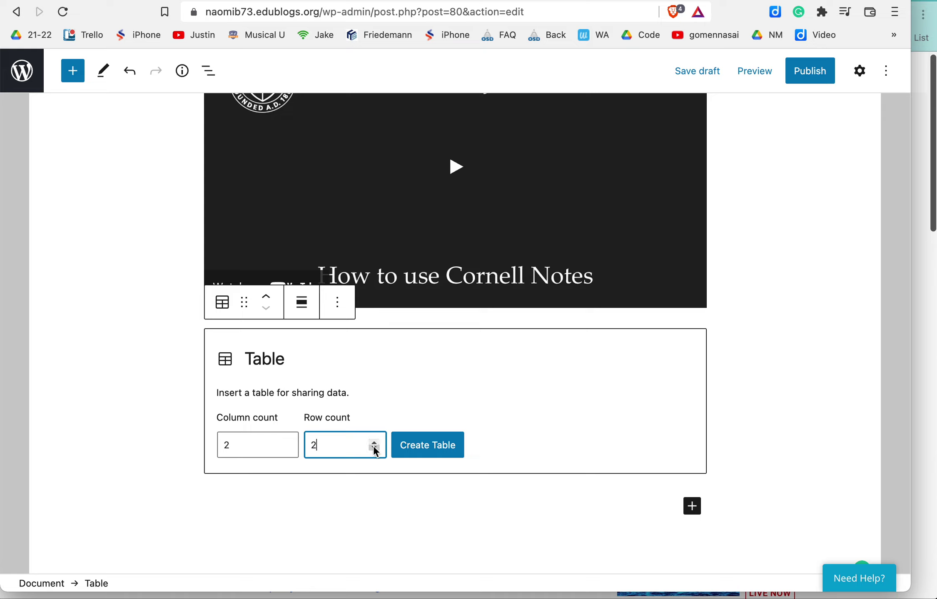
left_click(374, 448)
left_click(429, 453)
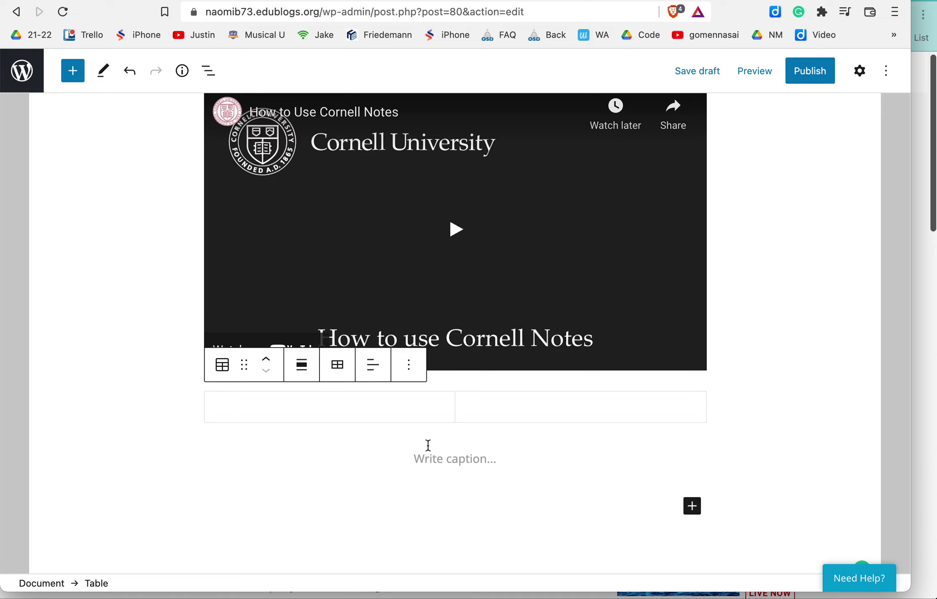
Type 'Cue' in the first table cell and make it bold
left_click(334, 405)
type("Cue")
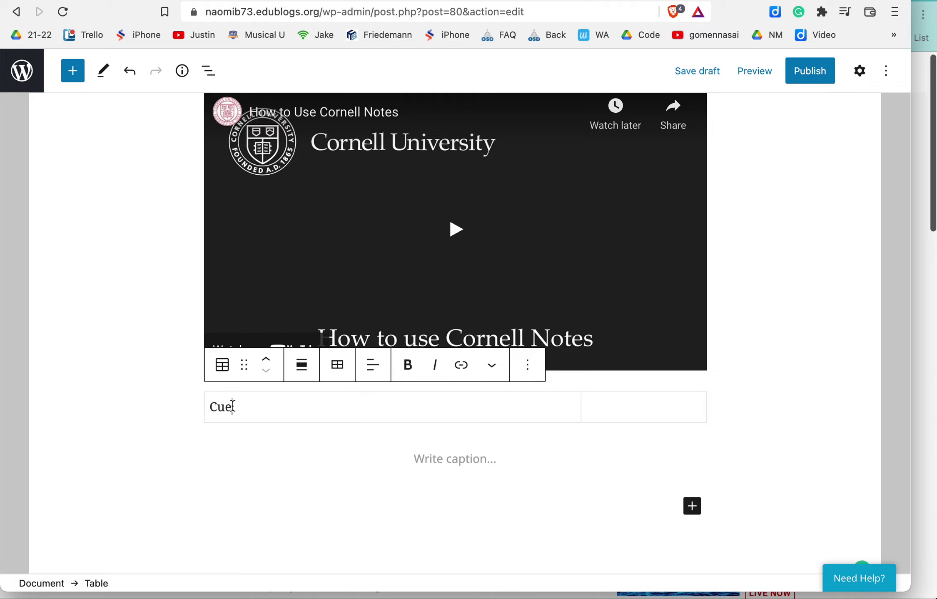
left_click_drag(232, 406, 209, 406)
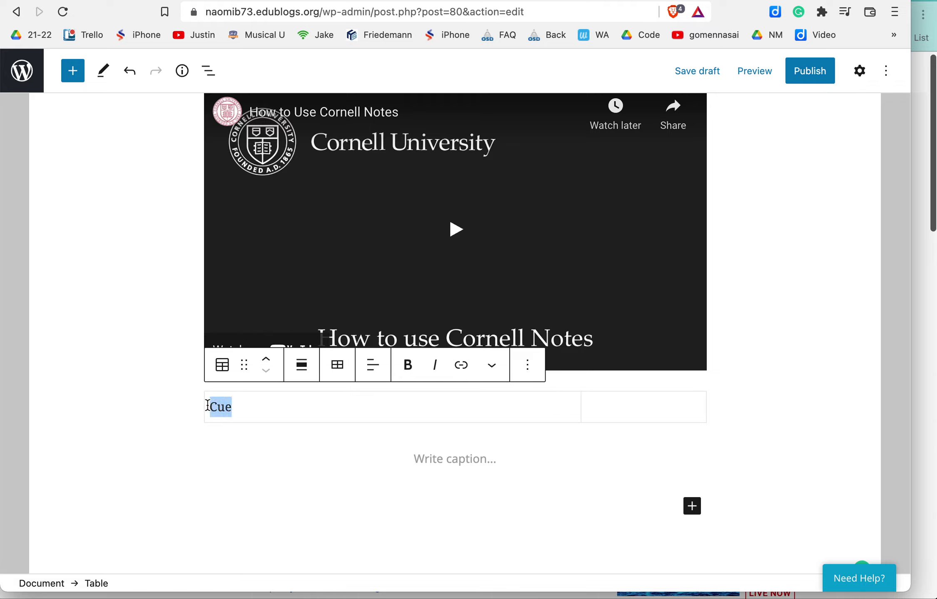
left_click(415, 368)
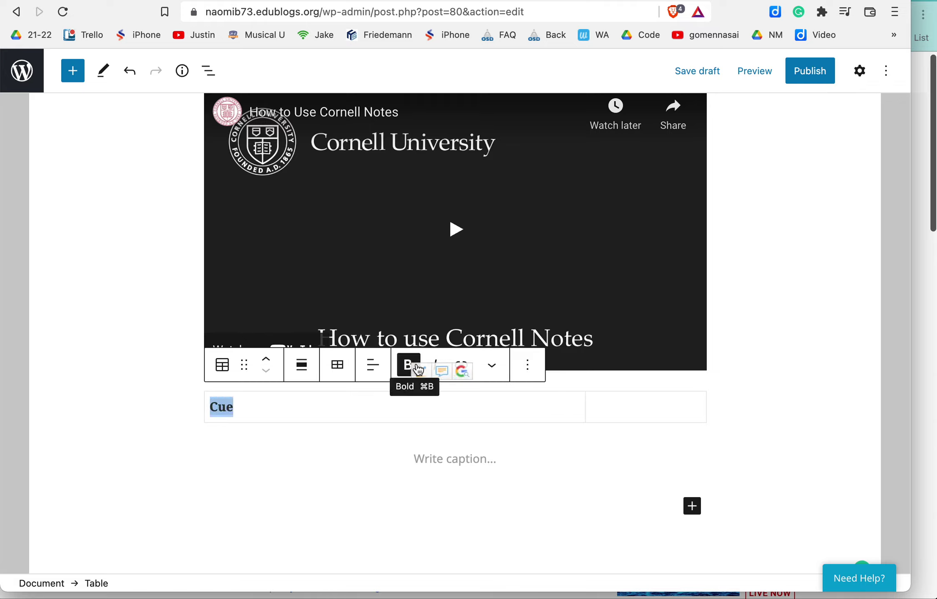
left_click(526, 412)
Type 'Notes' in the second table cell and make it bold
left_click(619, 400)
type("Notes")
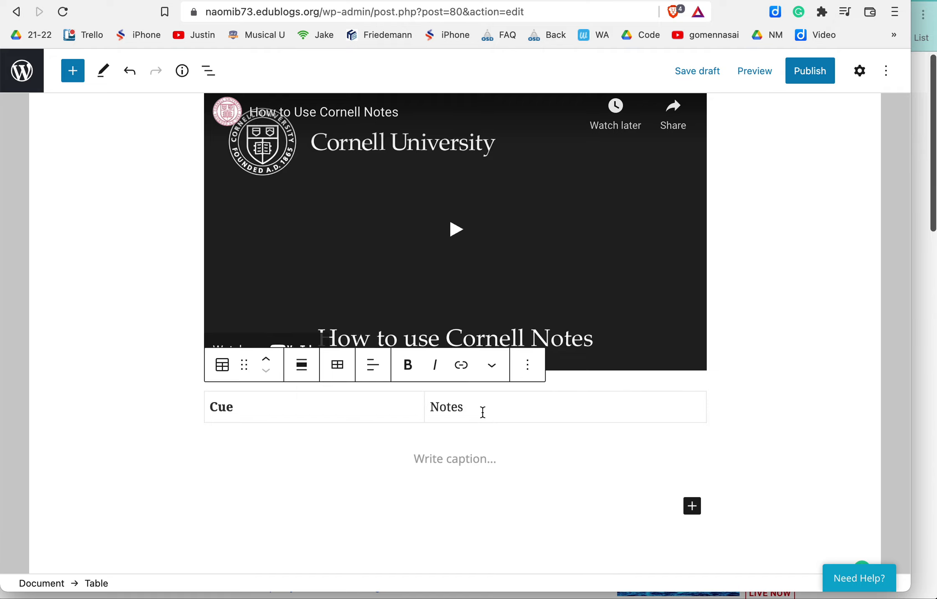
left_click_drag(479, 409, 426, 408)
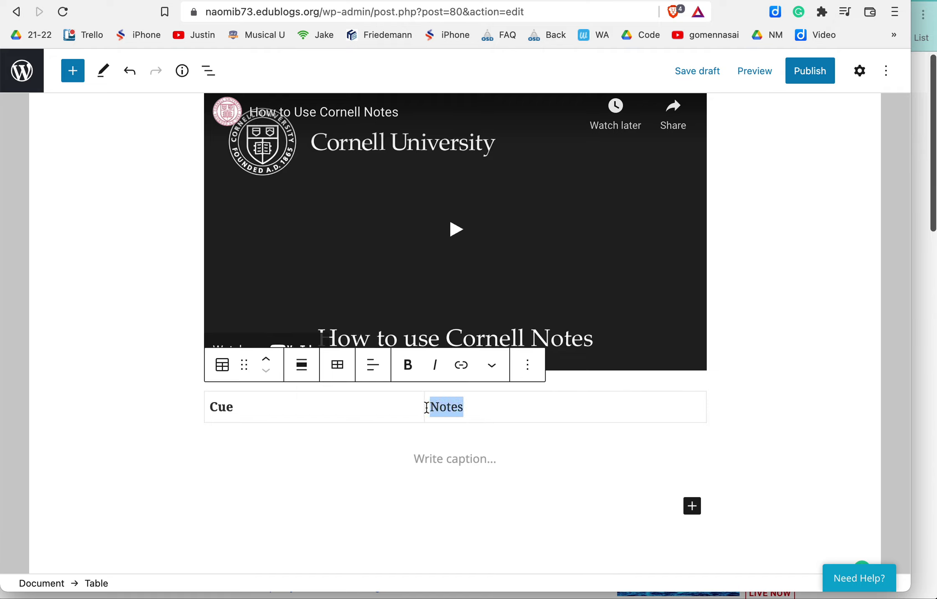
left_click(408, 365)
left_click(516, 442)
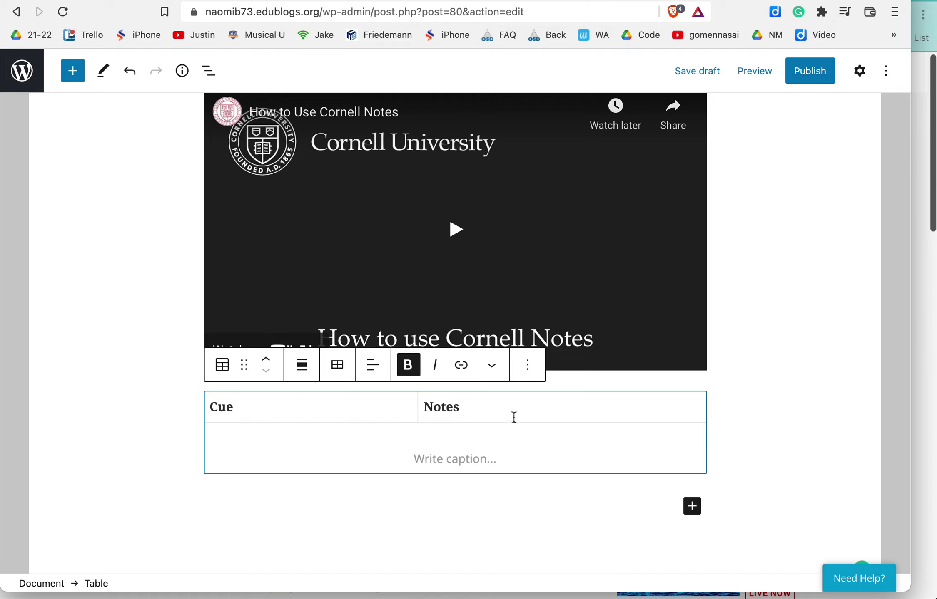
left_click(373, 411)
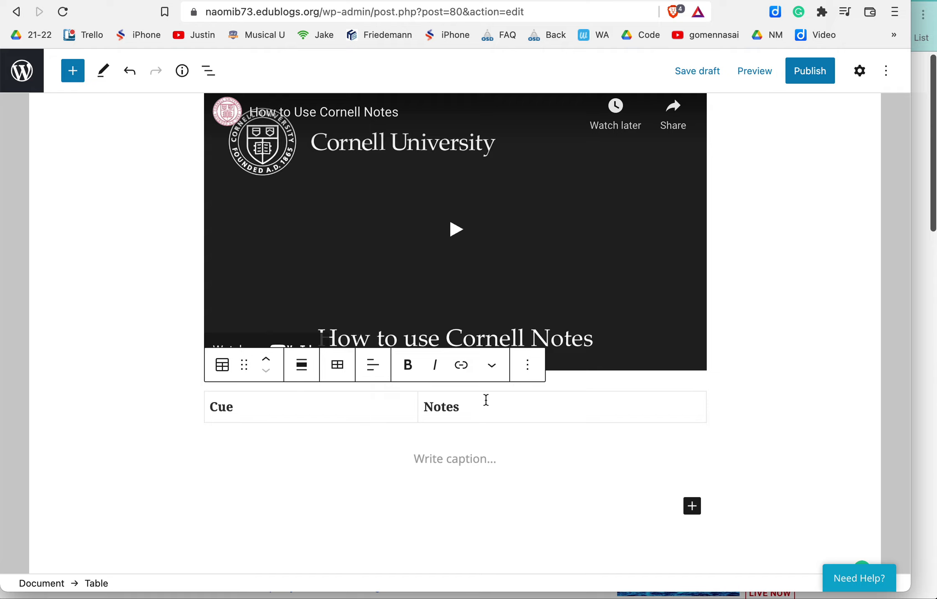
left_click(362, 483)
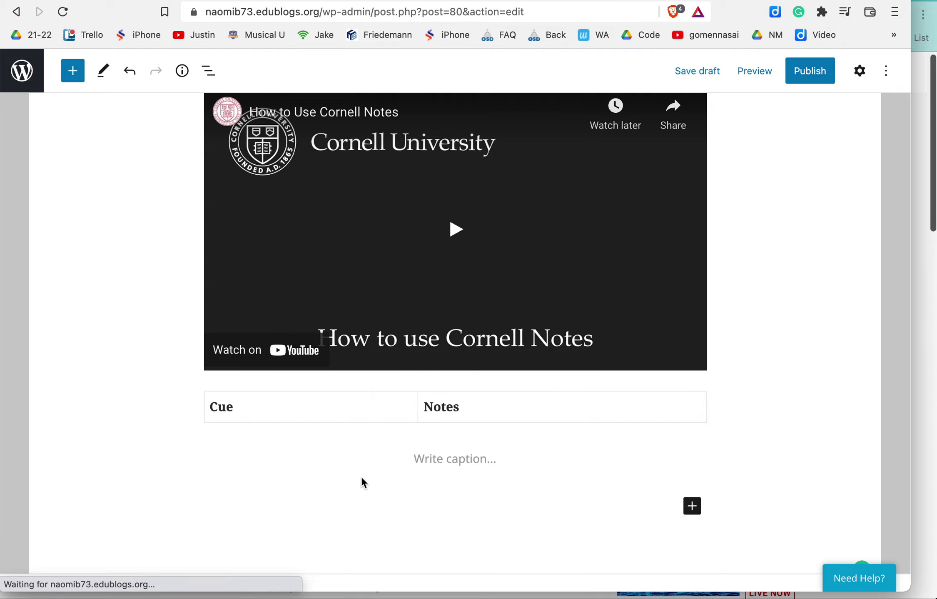
Add a paragraph block reading 'Summary' below the Cue/Notes table
left_click(412, 458)
left_click(693, 507)
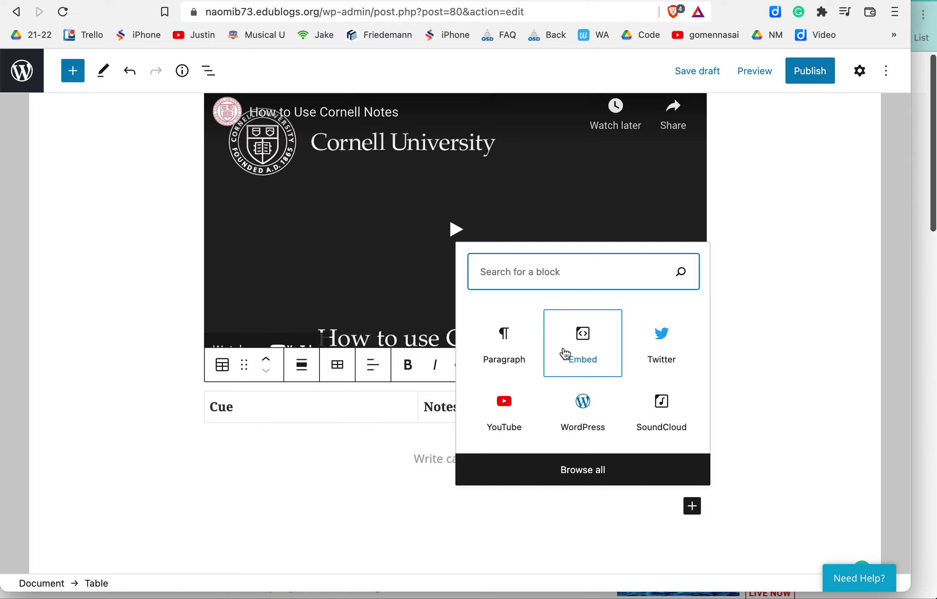
left_click(507, 336)
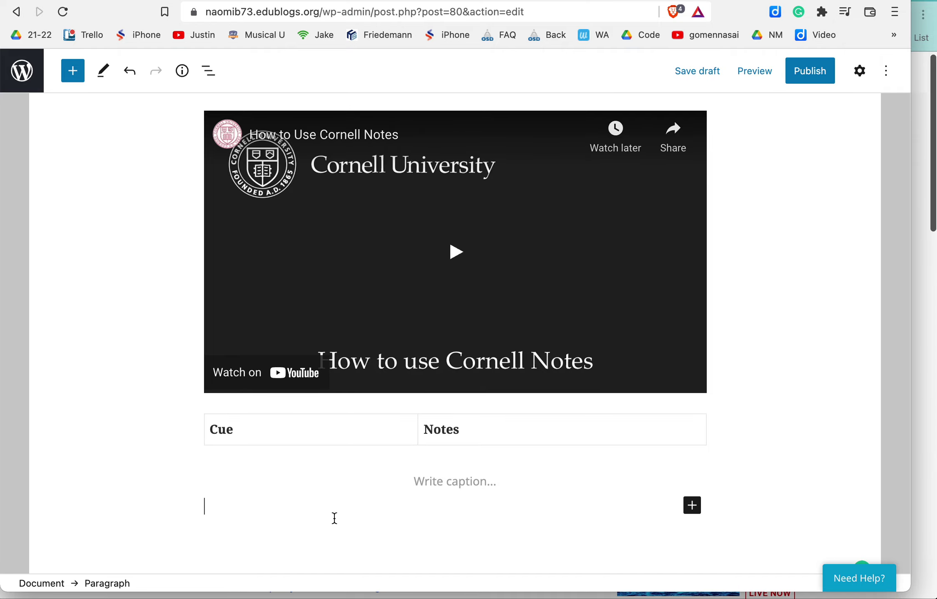
type("Summary")
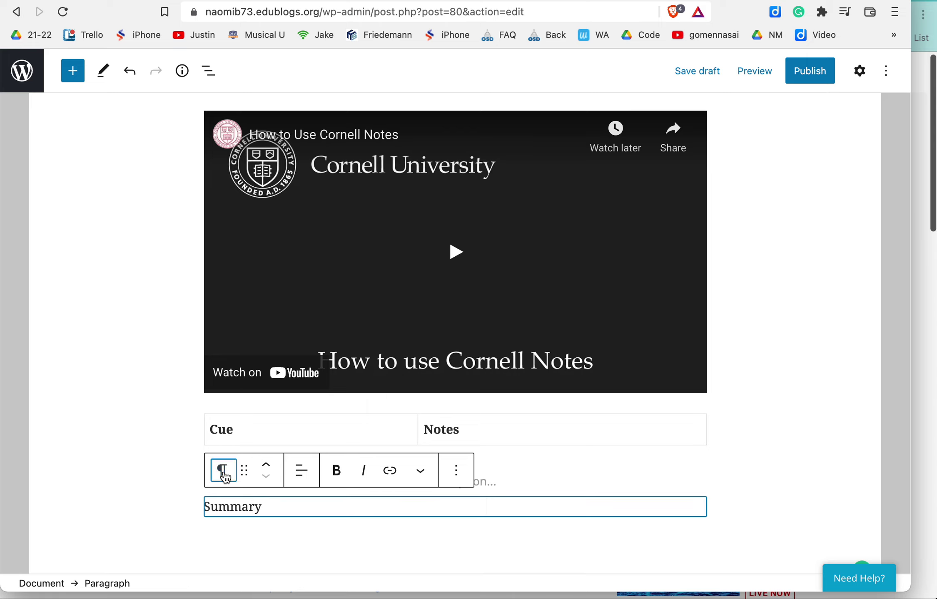
left_click(222, 472)
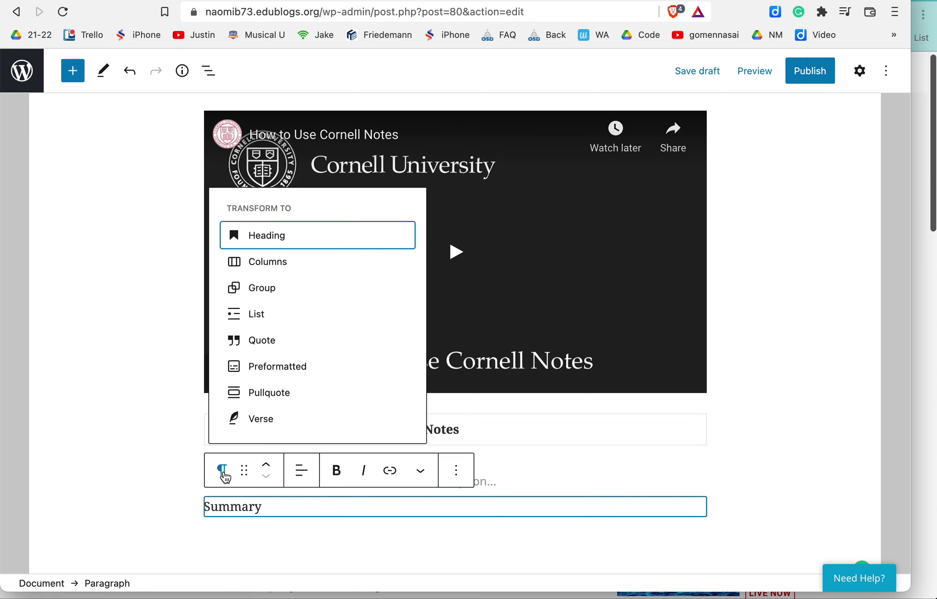
Convert 'Summary' into a heading and set its level to H4
left_click(264, 241)
left_click(302, 511)
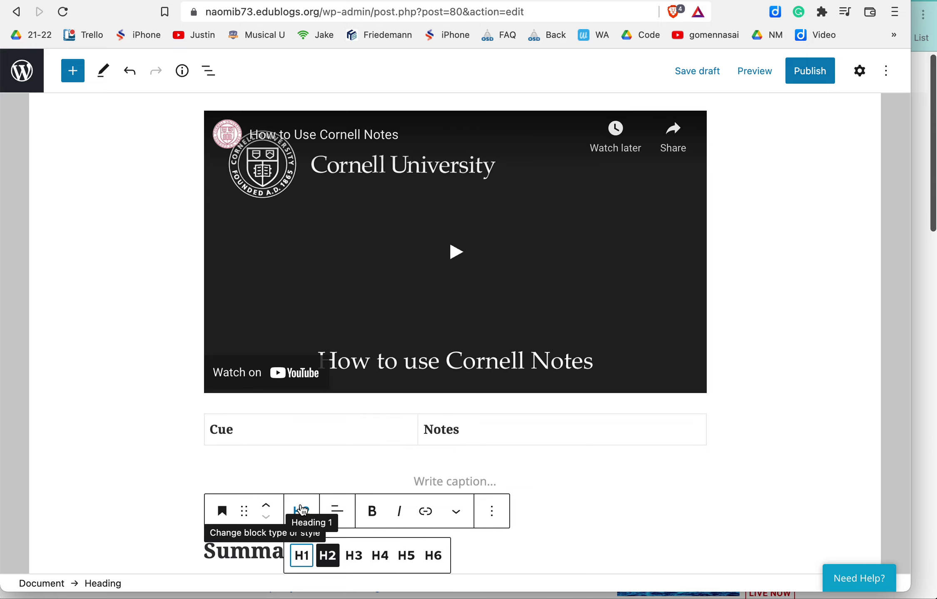
left_click(354, 556)
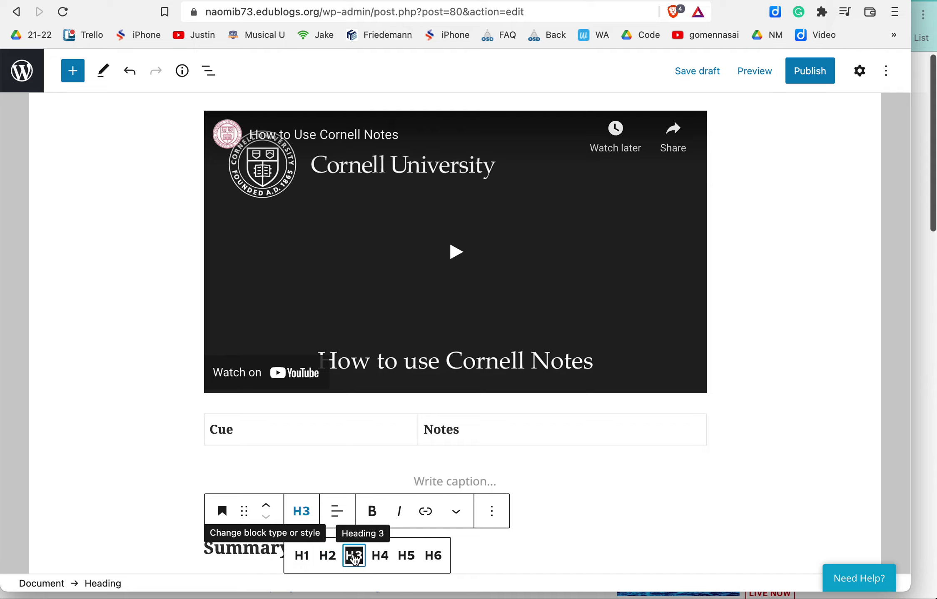
left_click(174, 478)
left_click(262, 547)
left_click(296, 511)
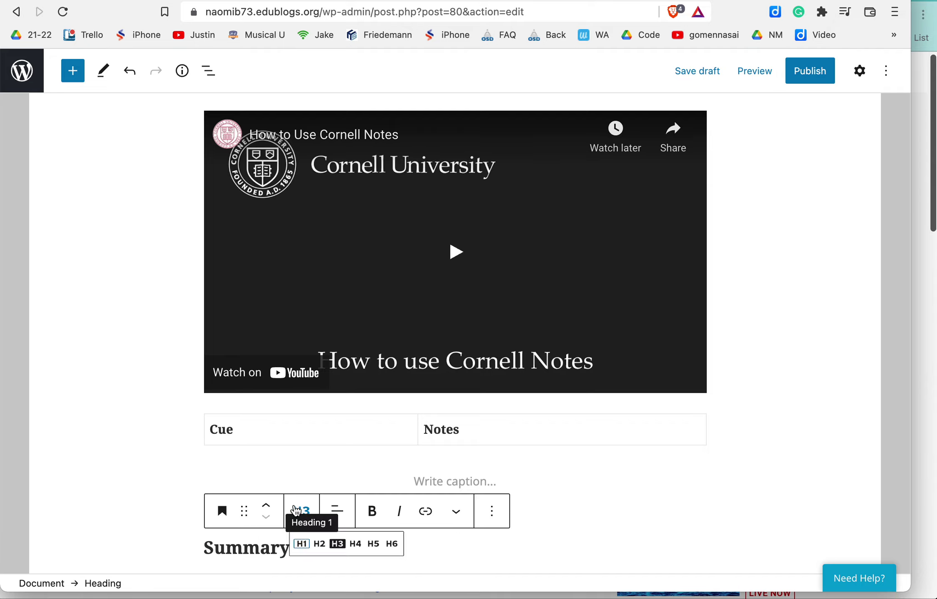
left_click(378, 557)
Start an empty paragraph below the Summary heading
left_click(159, 485)
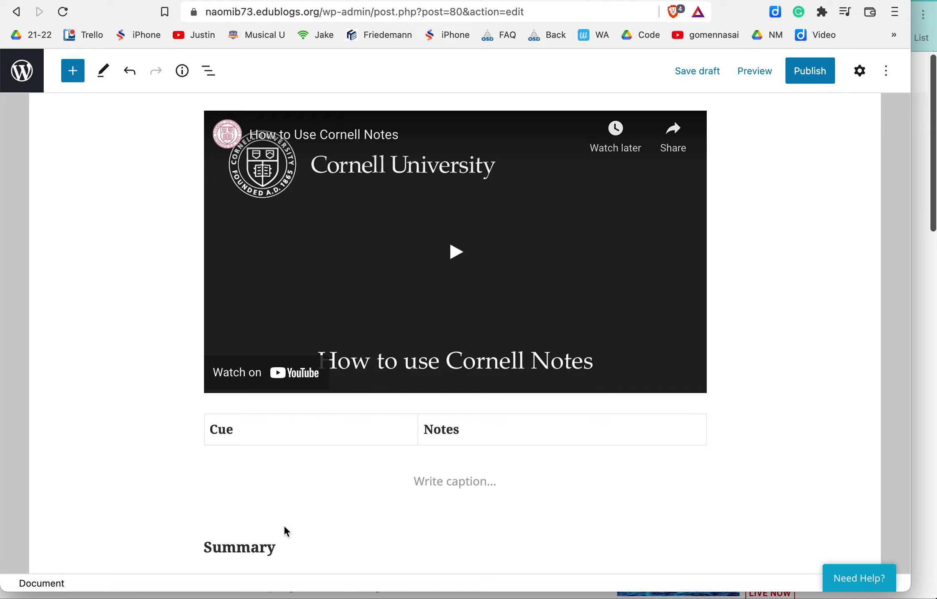
left_click(293, 547)
key("Return")
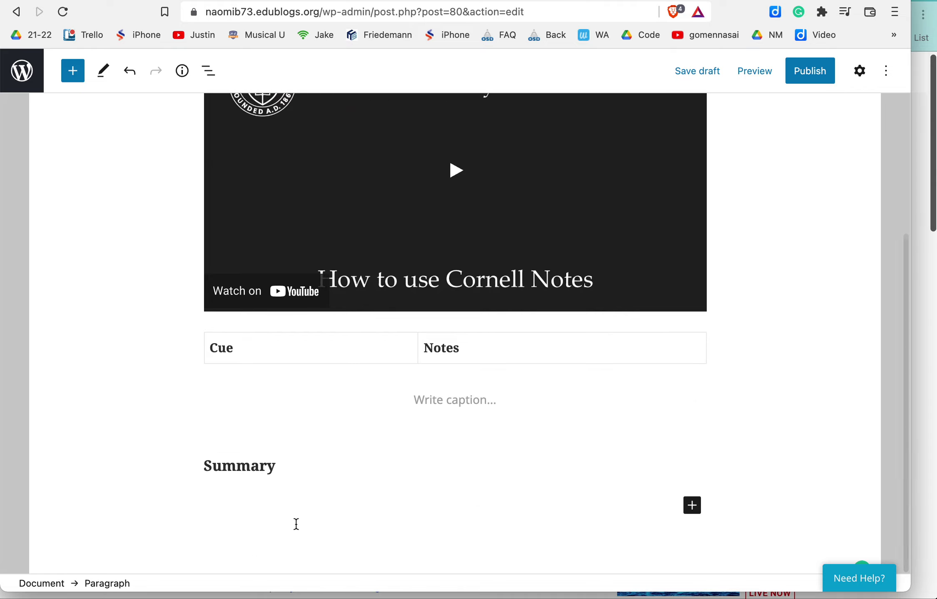
type("sfsdf")
key("BackSpace")
key("BackSpace")
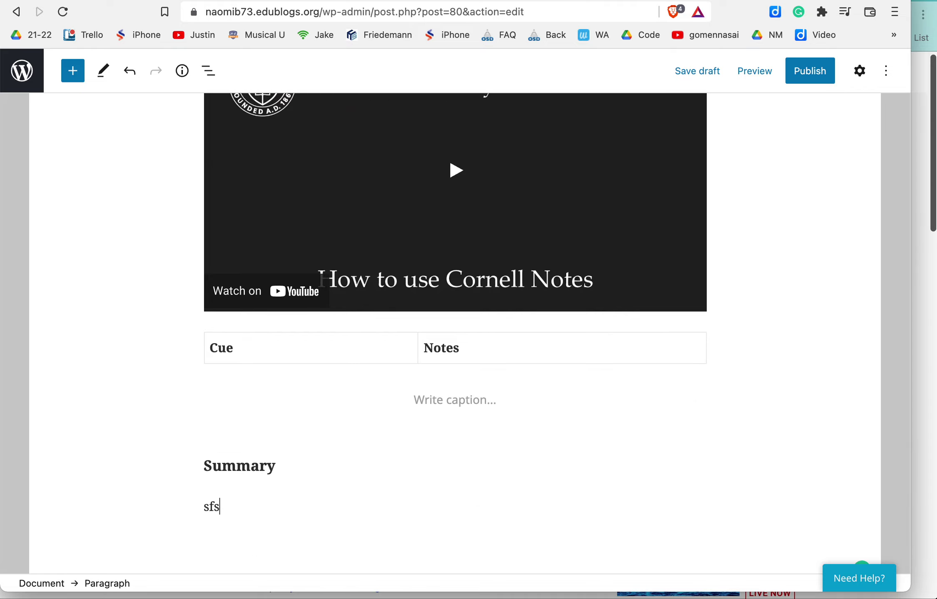
key("BackSpace")
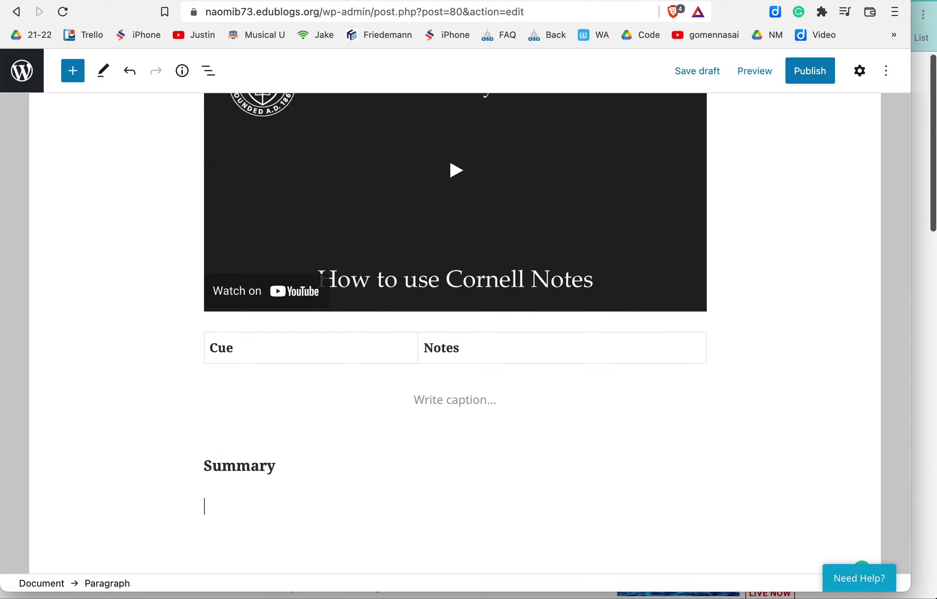
left_click(307, 347)
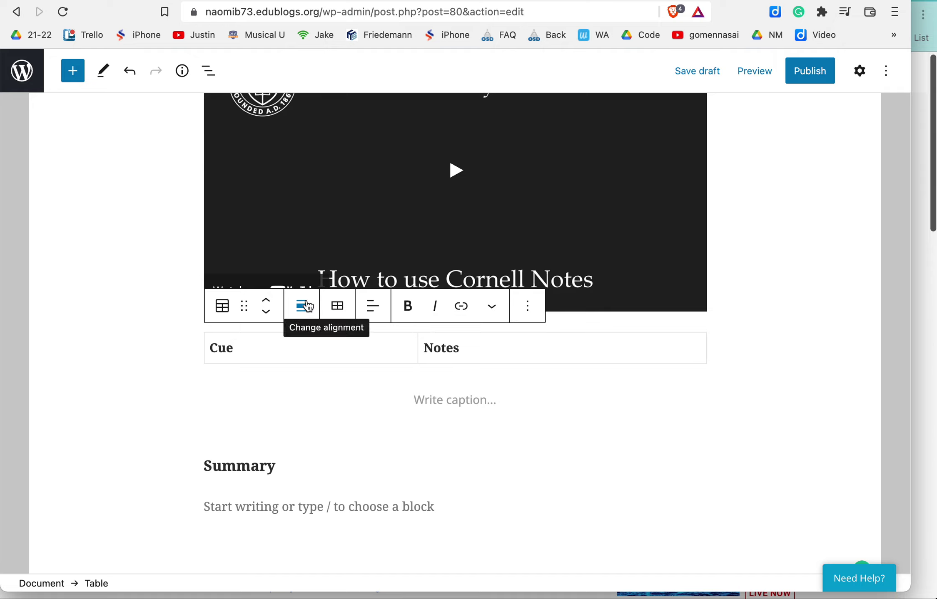
left_click(223, 309)
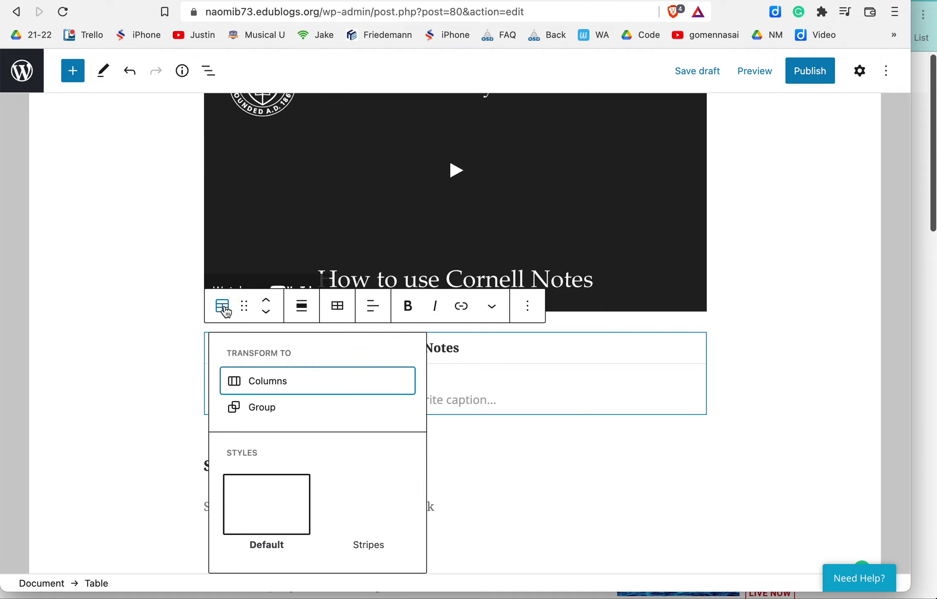
left_click(149, 440)
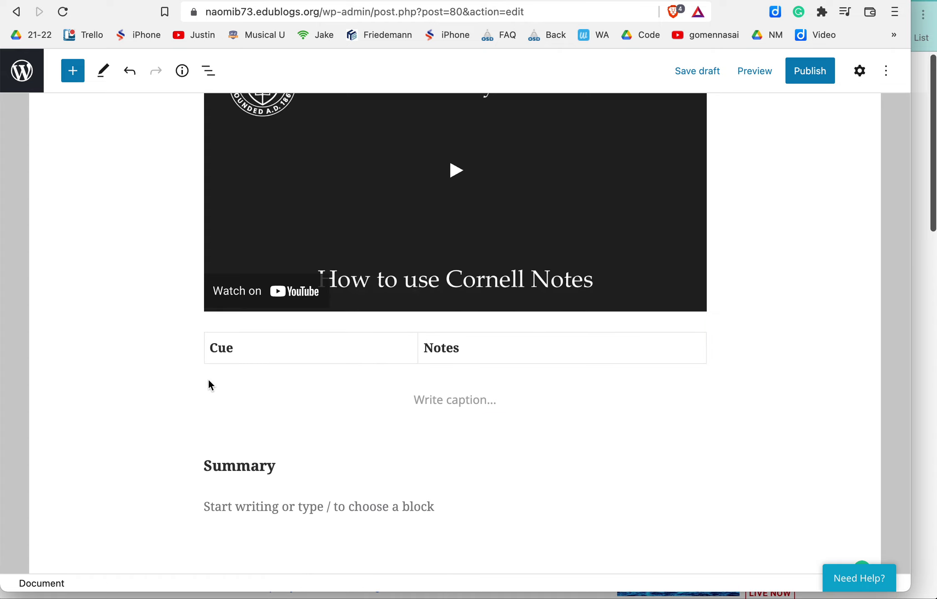
left_click(513, 360)
left_click(527, 307)
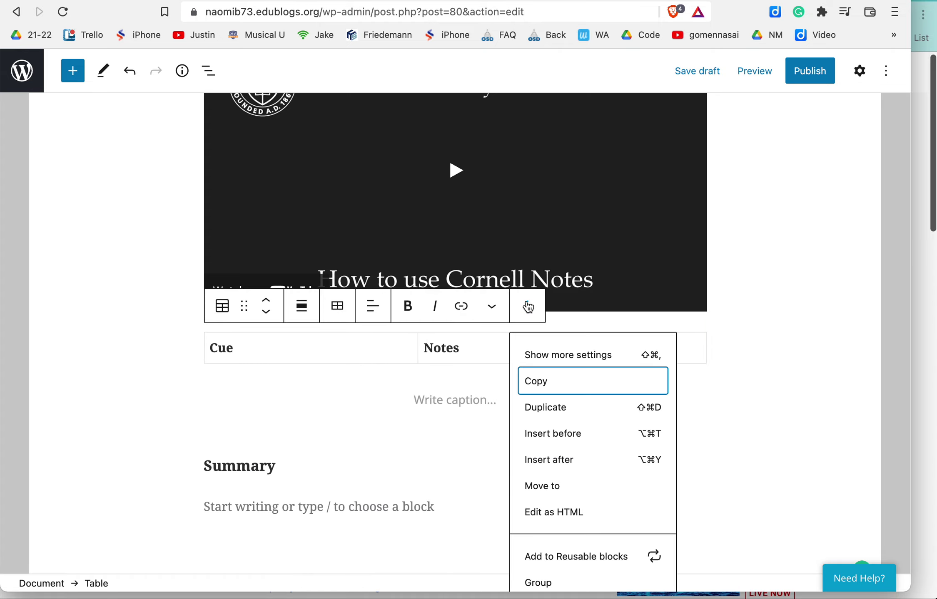
left_click(581, 356)
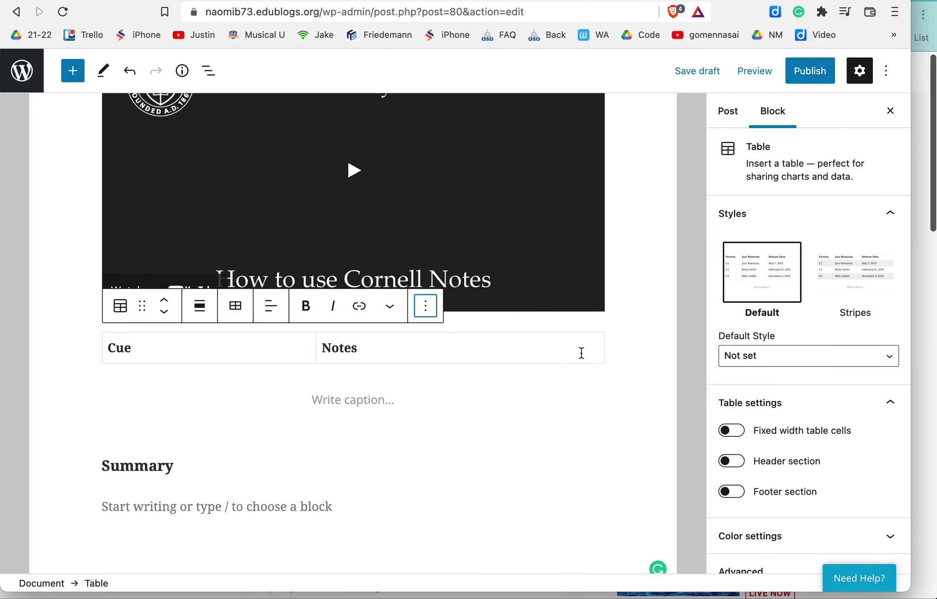
scroll(818, 377, "down", 1)
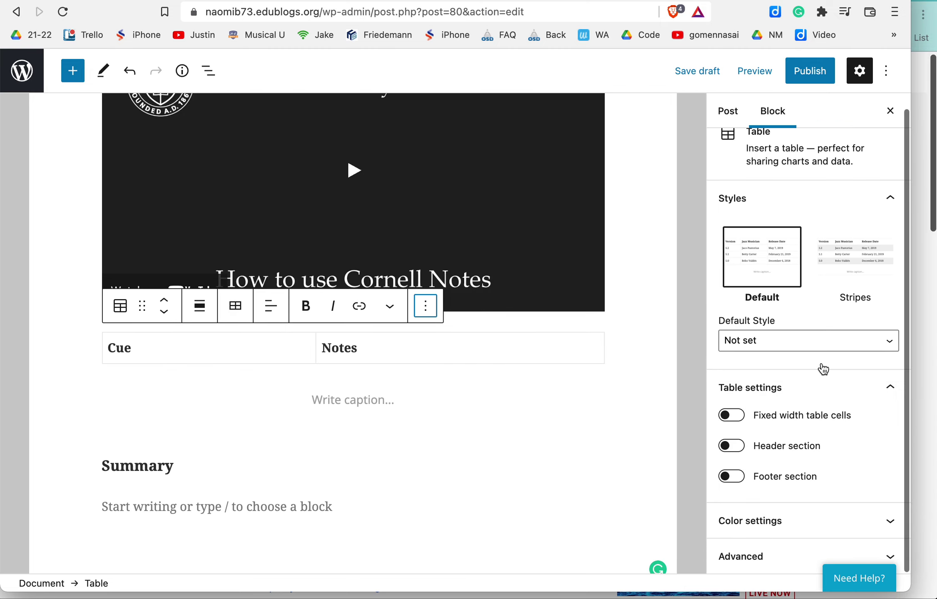
scroll(822, 369, "up", 1)
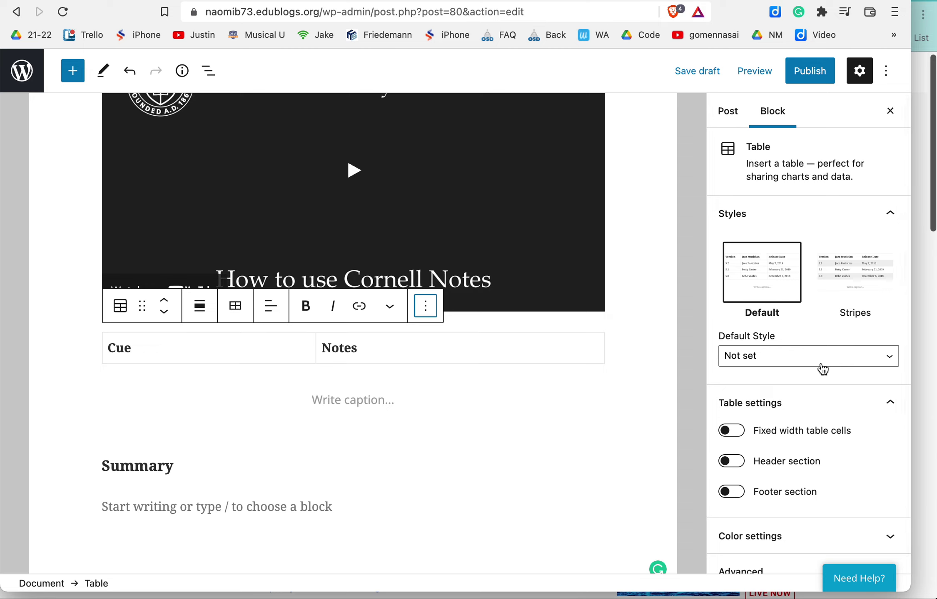
scroll(823, 369, "down", 1)
left_click(757, 557)
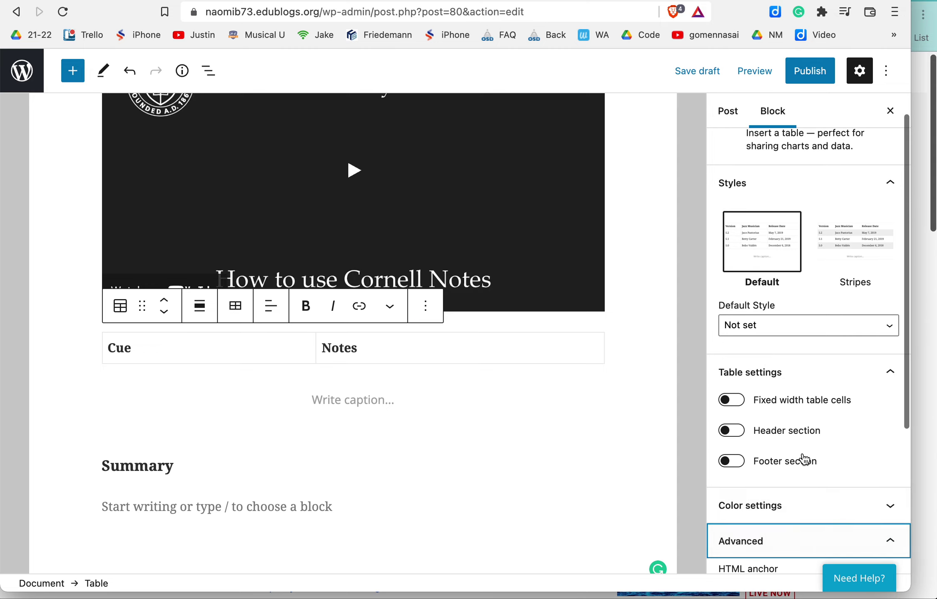
left_click(773, 298)
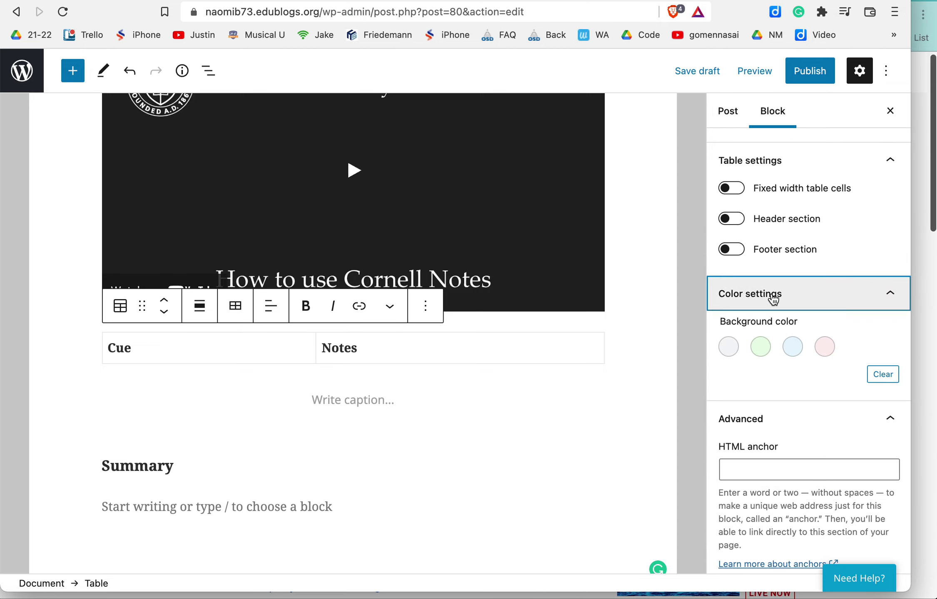
left_click(773, 299)
scroll(773, 299, "up", 5)
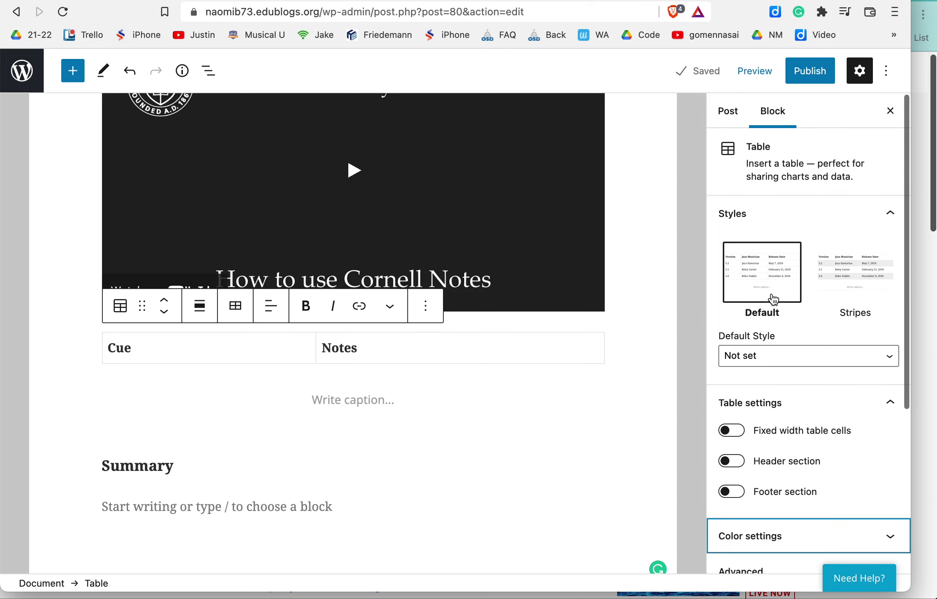
left_click(756, 164)
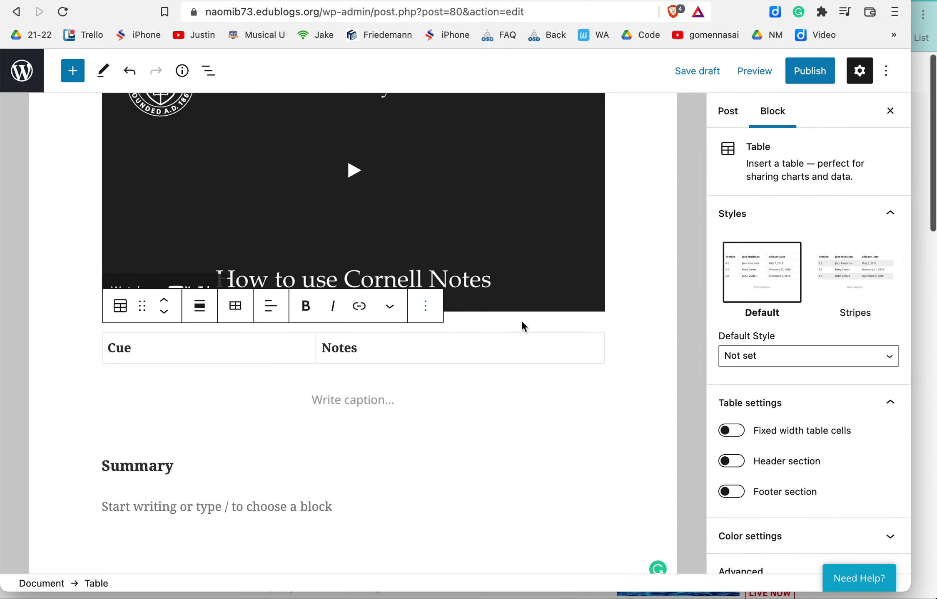
left_click(236, 306)
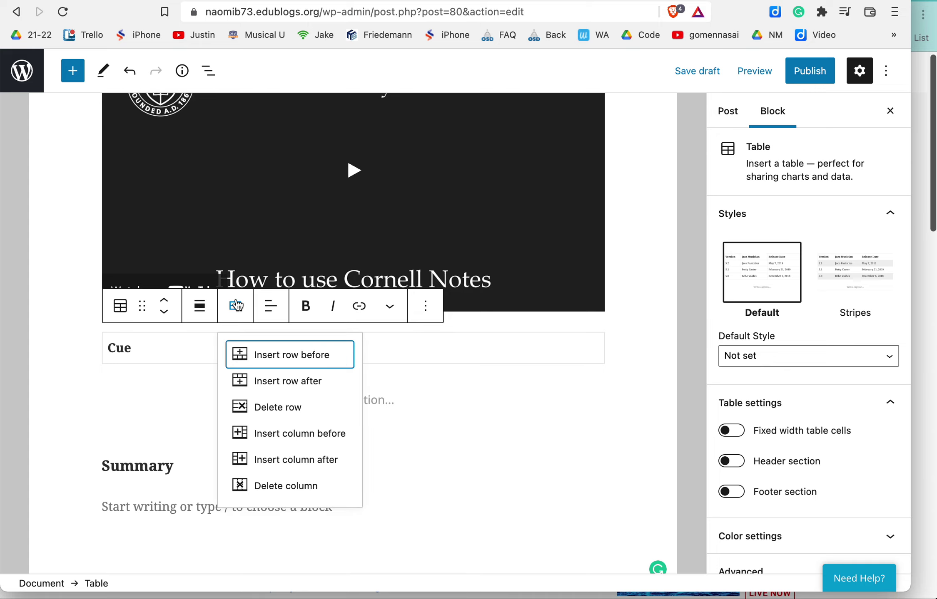
Add a second table row and type 'Stuff' in its Notes cell
left_click(307, 383)
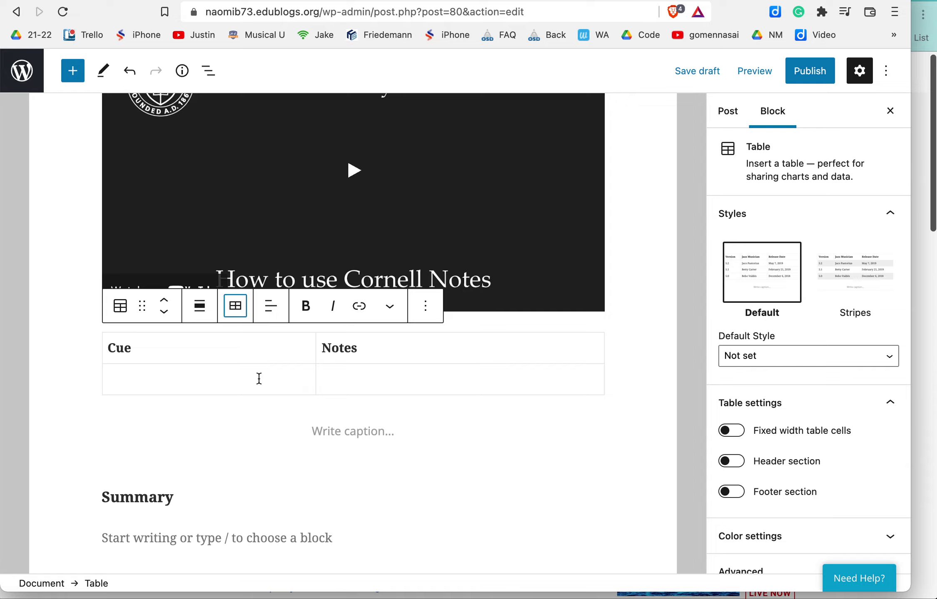
left_click(245, 378)
left_click(372, 370)
type("Stuff")
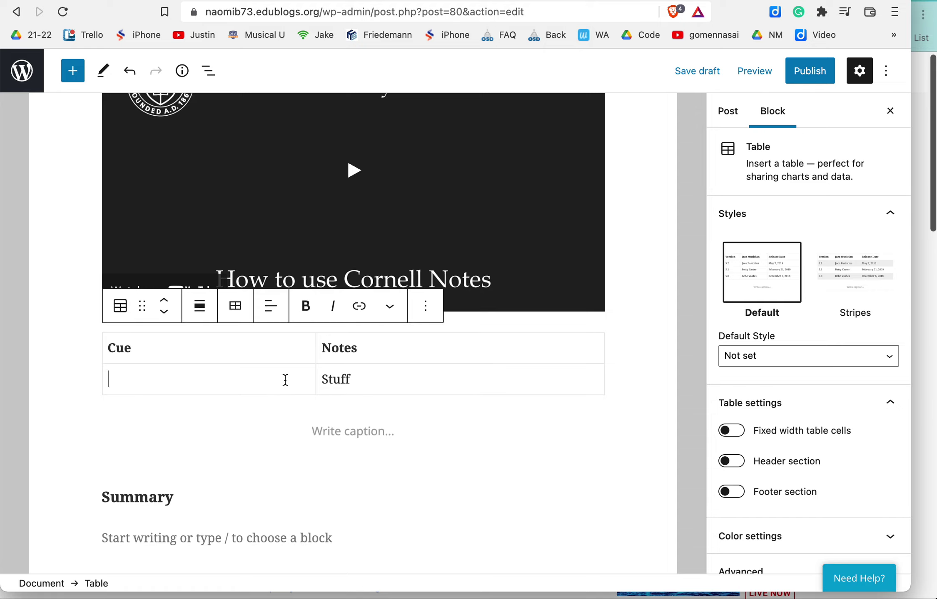
Insert a third row, then fill the second row's Cue cell with 'Stuff'
left_click(235, 305)
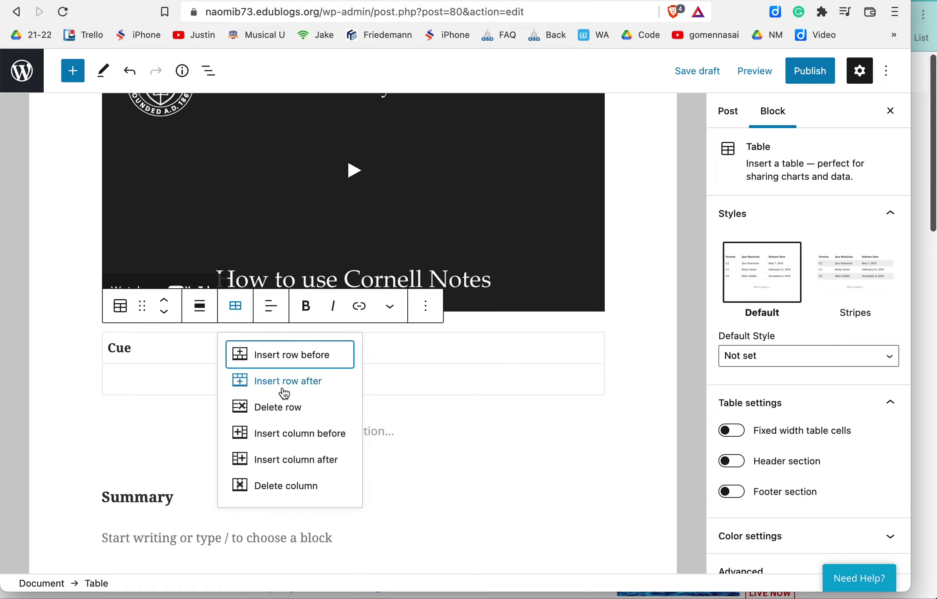
left_click(288, 382)
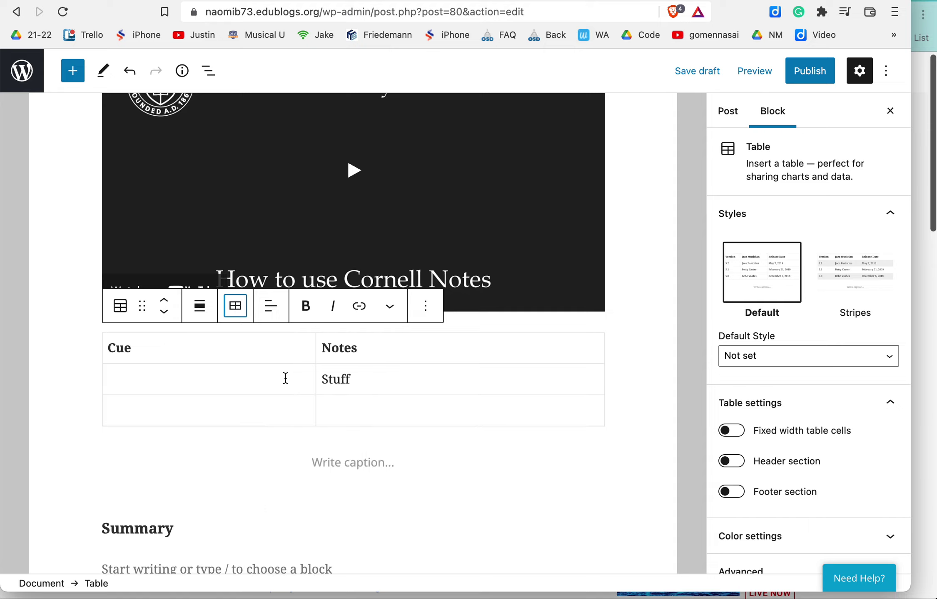
left_click(260, 384)
type("Stuff")
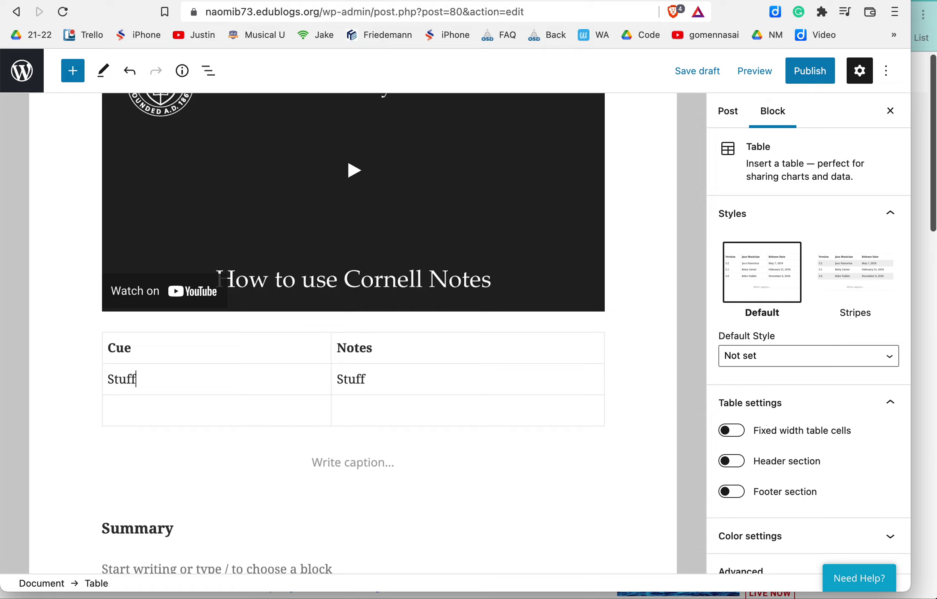
Add a fourth empty row to the Cue/Notes table, adding no extra column
left_click(339, 411)
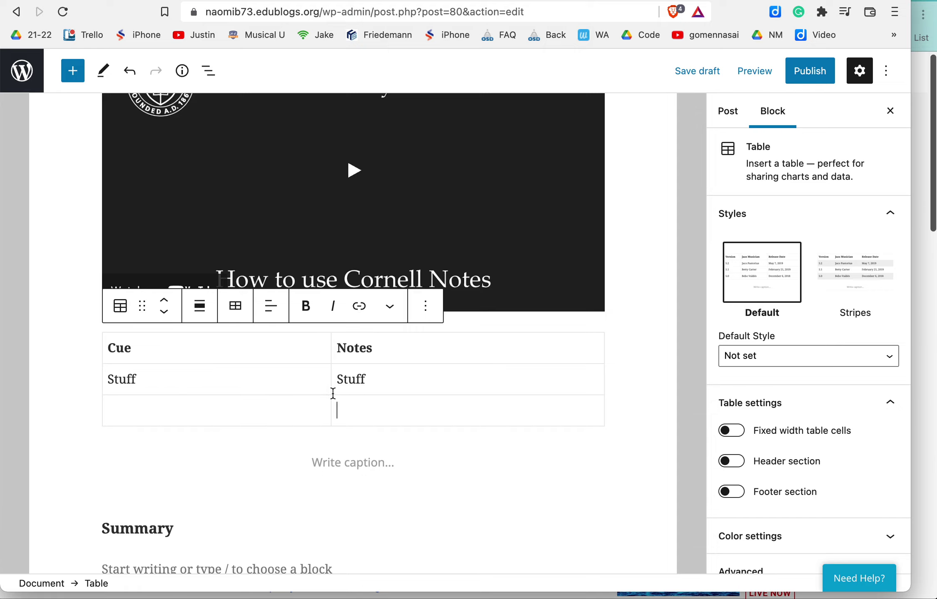
left_click(236, 306)
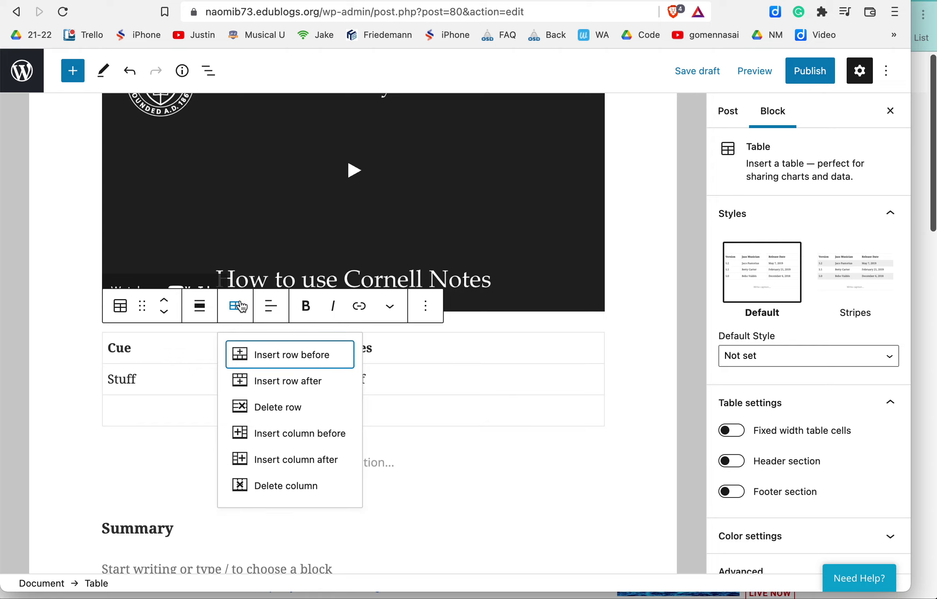
left_click(275, 383)
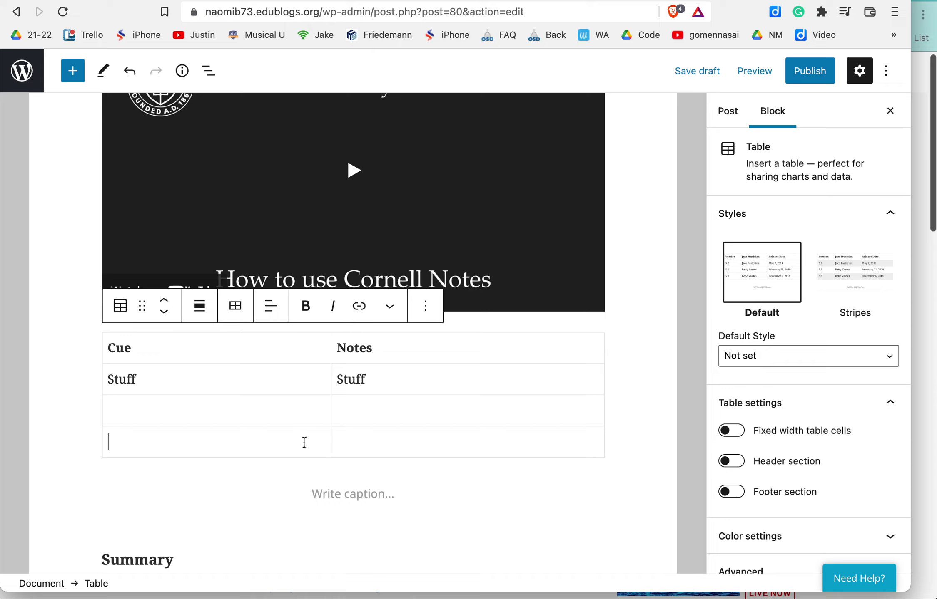
left_click(235, 306)
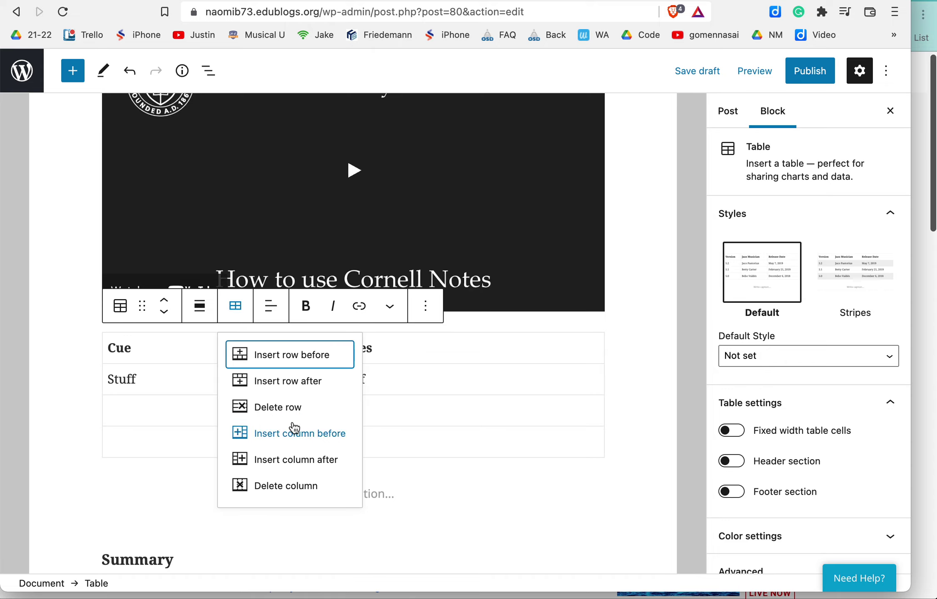
left_click(446, 432)
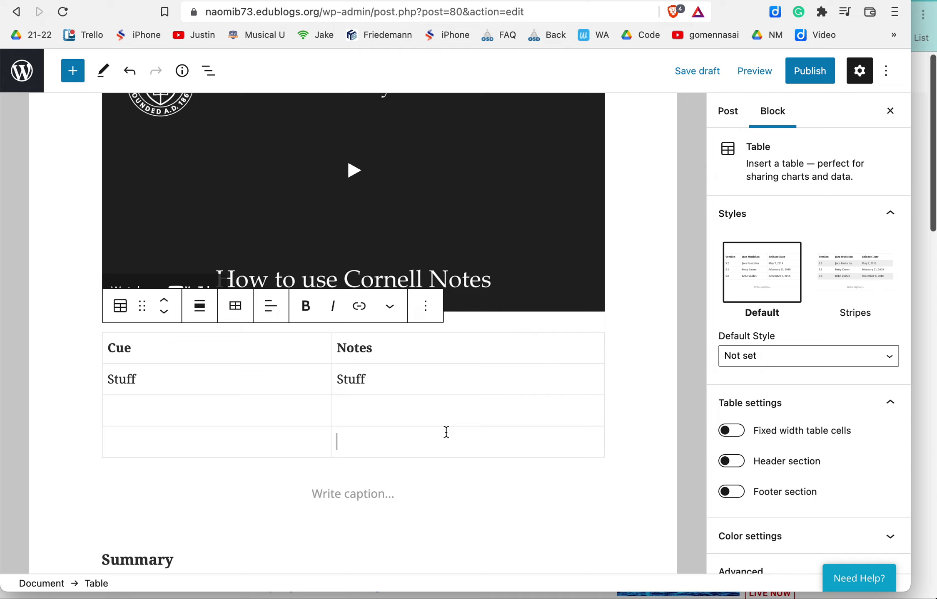
scroll(446, 432, "up", 2)
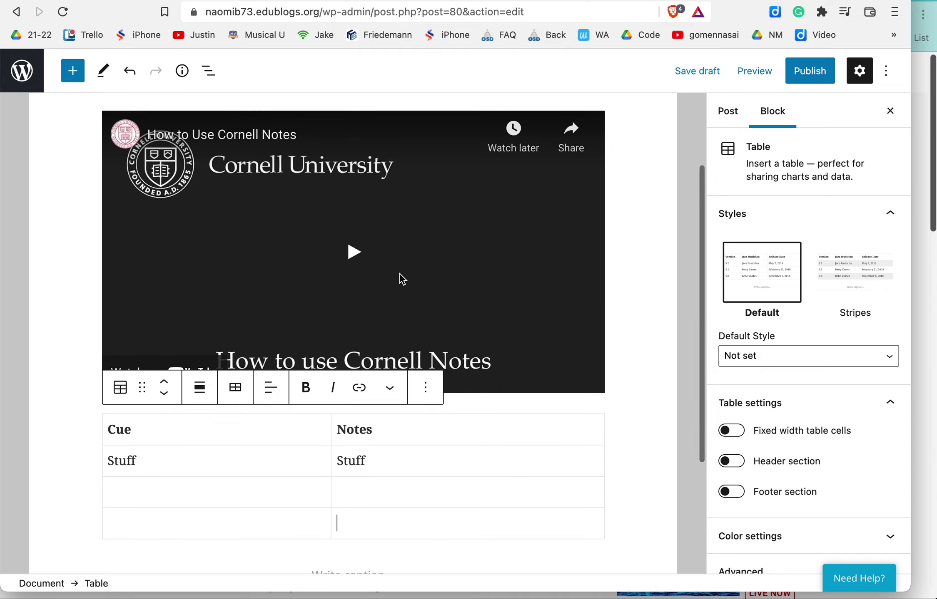
scroll(352, 252, "down", 2)
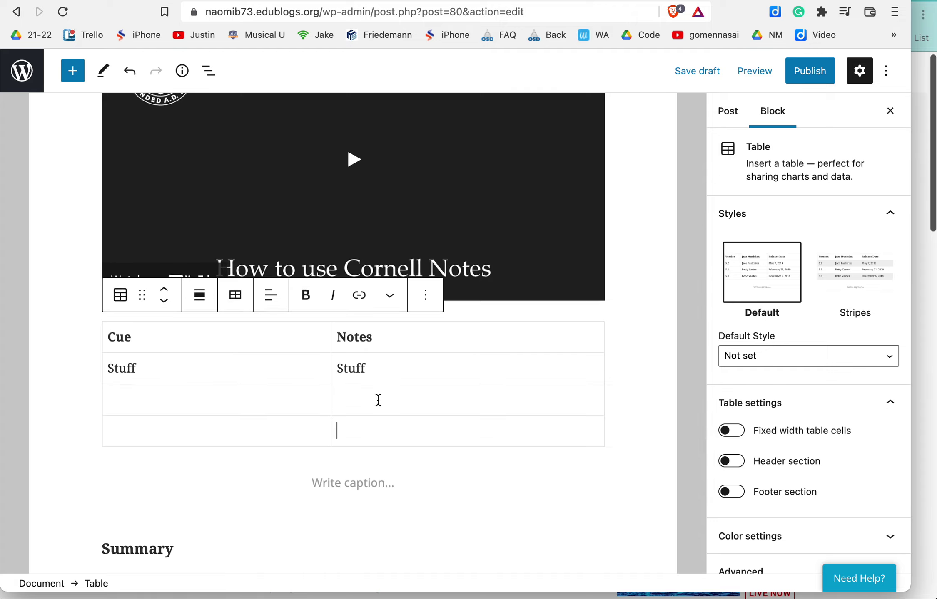
scroll(292, 457, "down", 2)
scroll(275, 489, "up", 1)
scroll(274, 489, "up", 2)
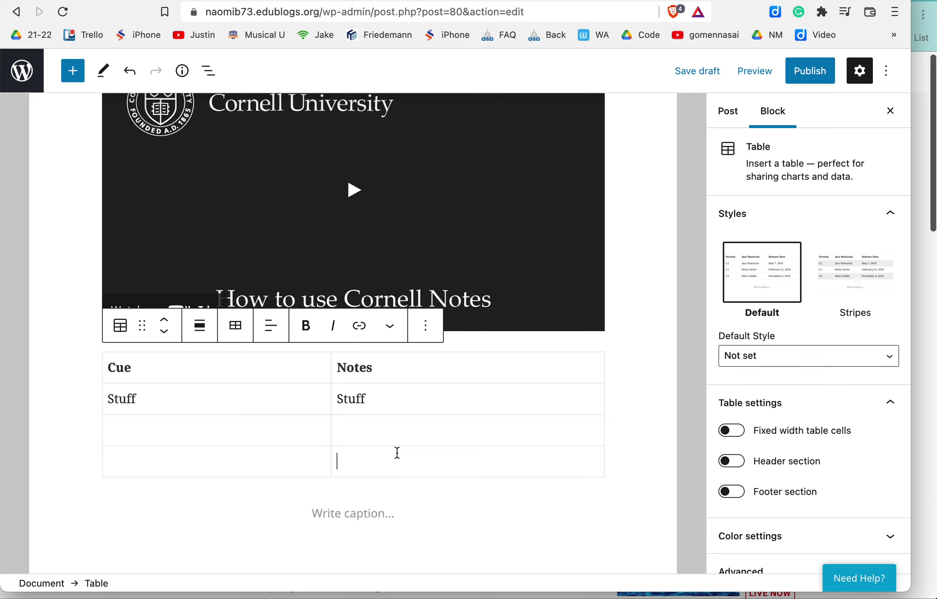
scroll(397, 453, "up", 5)
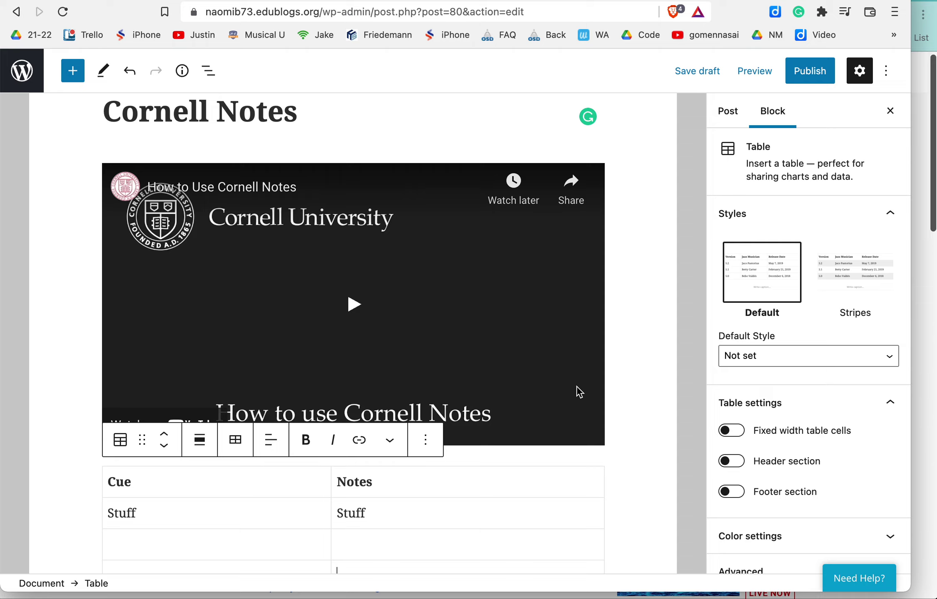
scroll(577, 387, "down", 6)
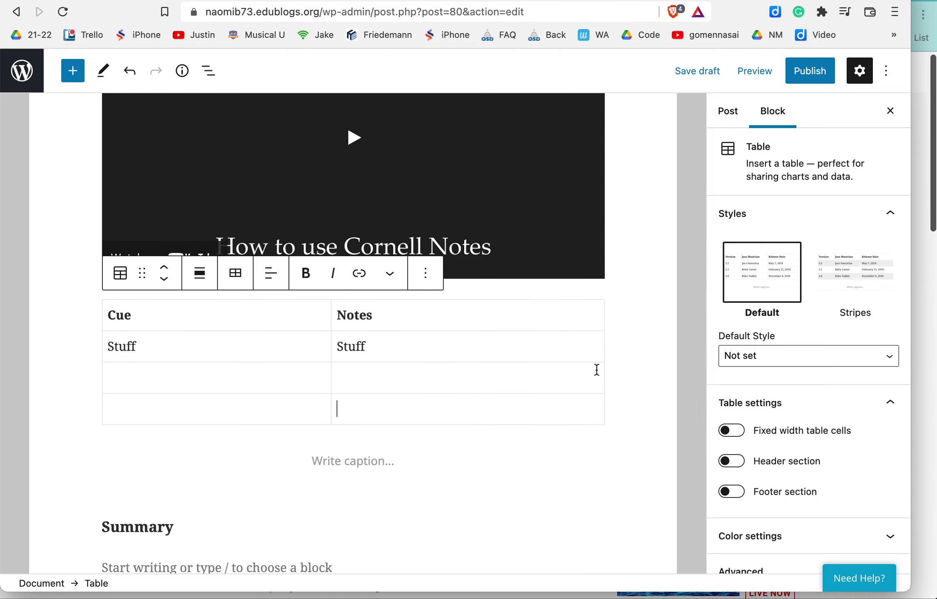
scroll(597, 369, "up", 6)
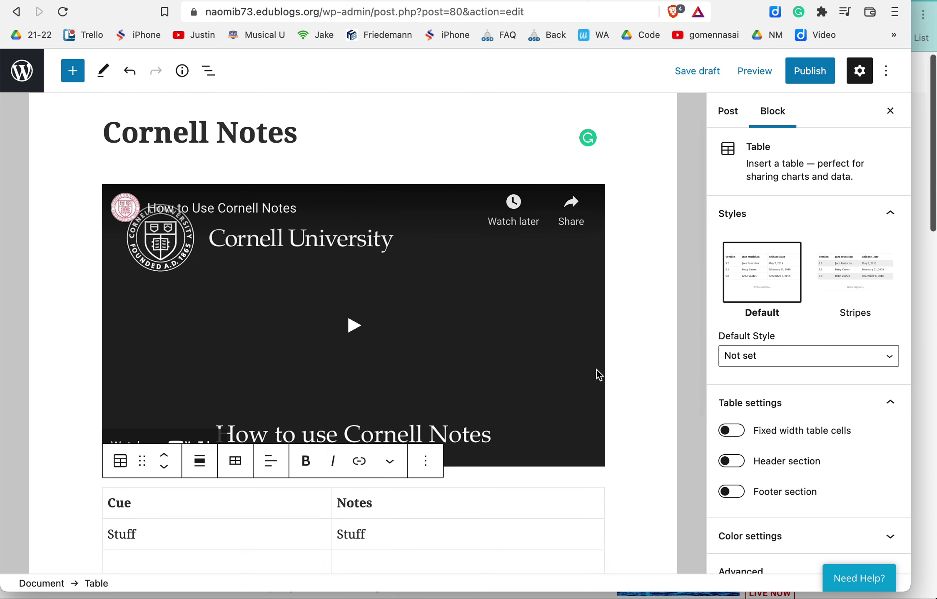
left_click(812, 71)
Publish the Cornell Notes post and scroll through it live
left_click(762, 72)
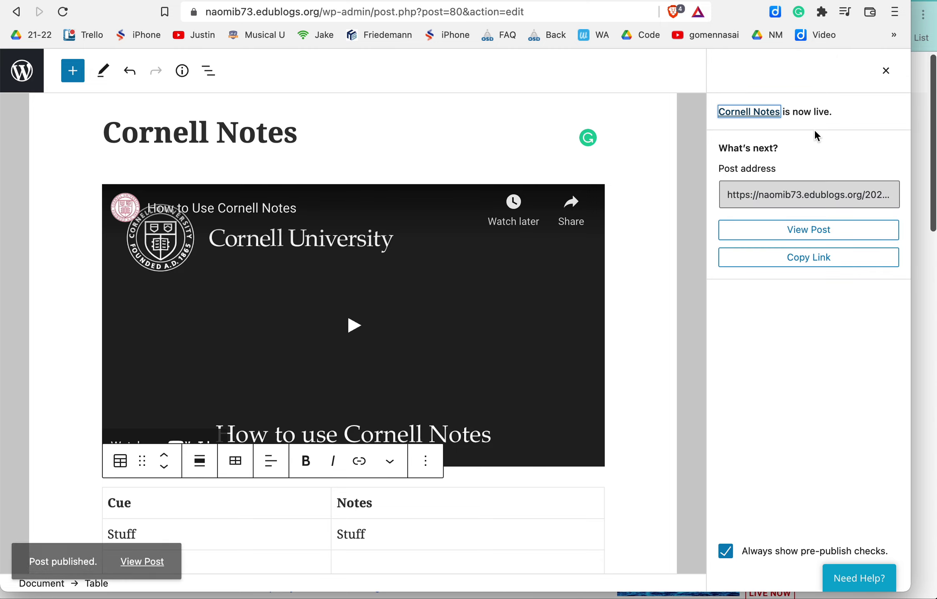
left_click(808, 230)
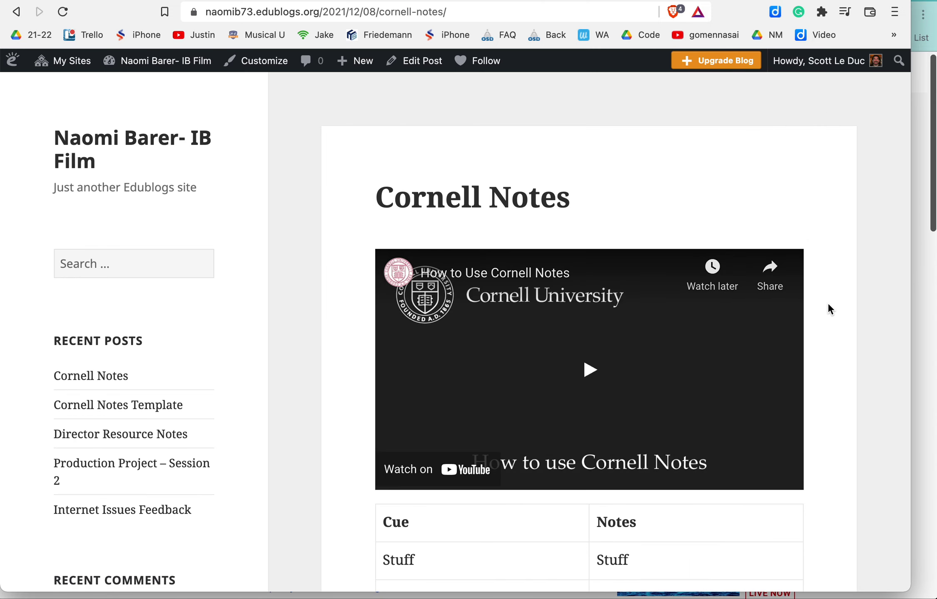
scroll(828, 308, "down", 5)
scroll(829, 309, "down", 3)
scroll(829, 309, "up", 1)
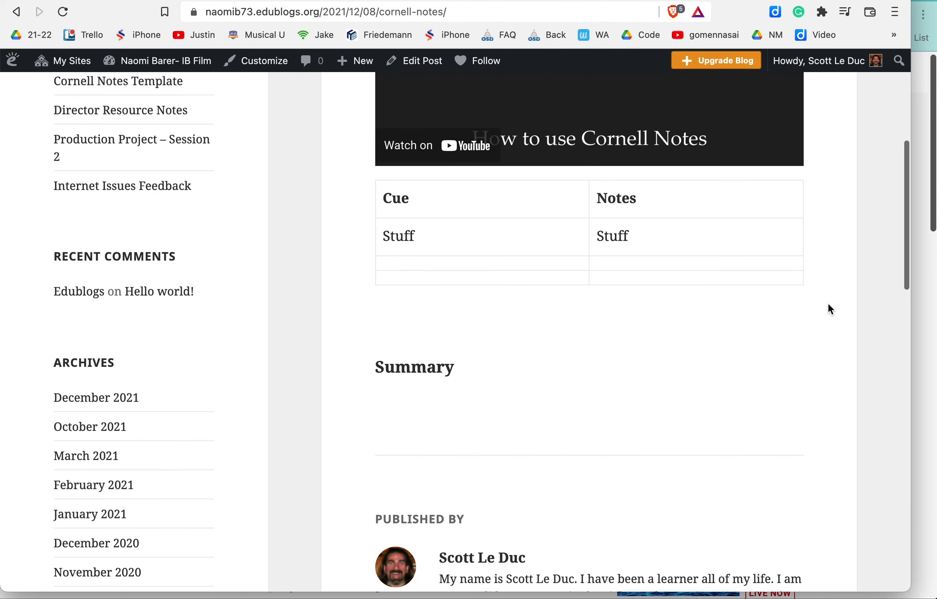
scroll(827, 303, "up", 3)
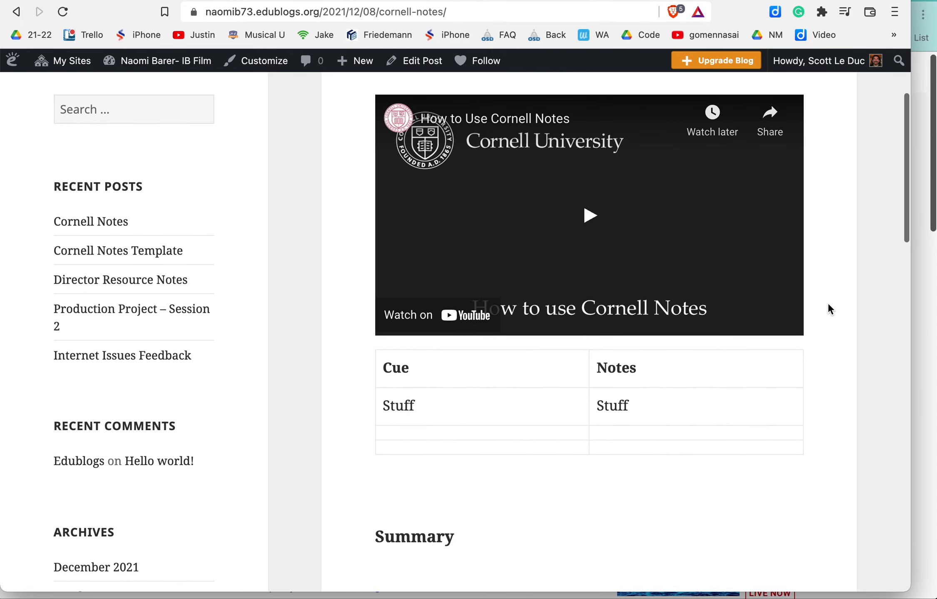